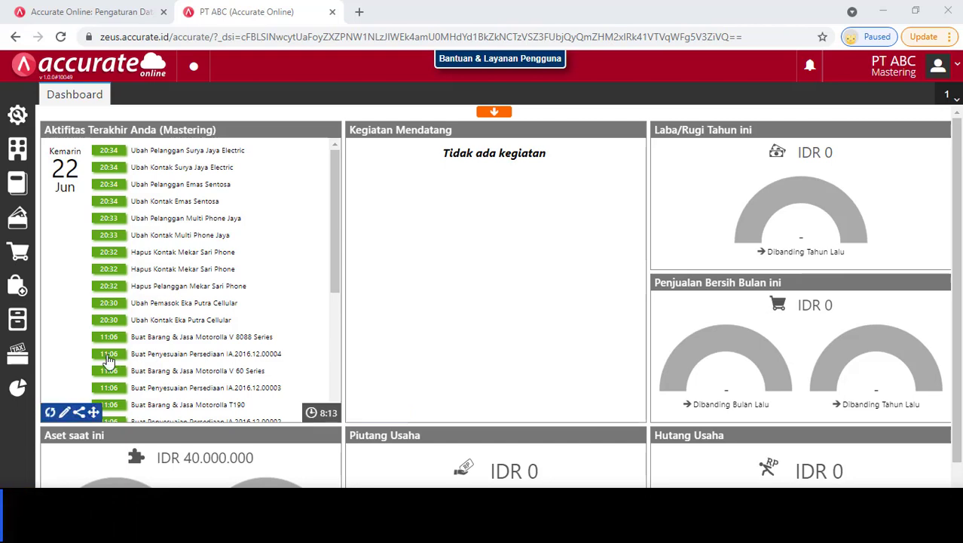
left_click(17, 351)
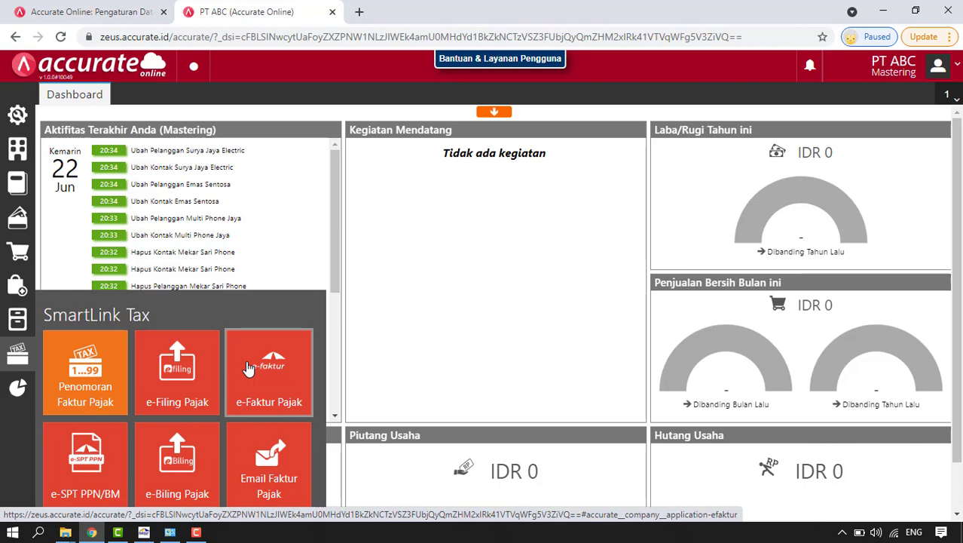
left_click(495, 285)
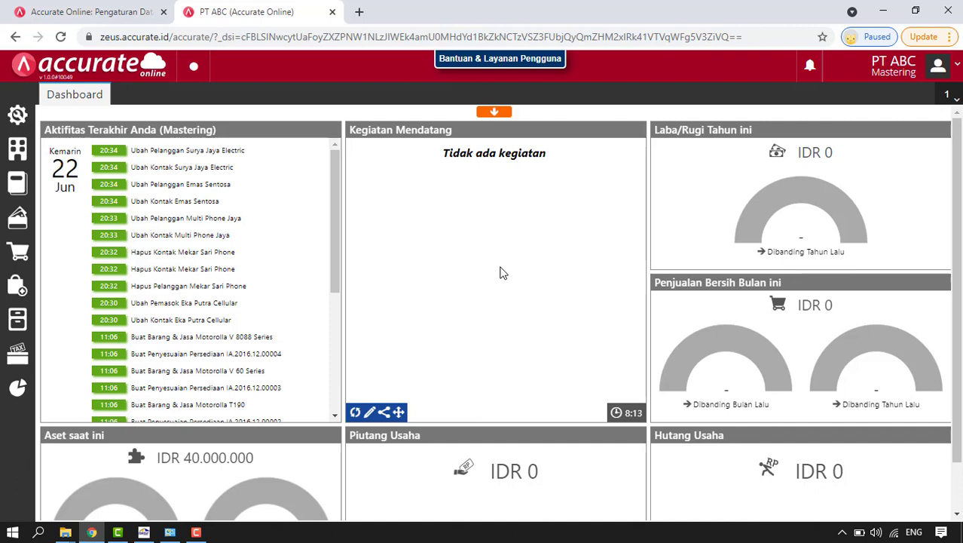
- Switch to Control Panel and check the Region date formats and the decimal and digit grouping symbols in the additional settings
mouse_move(170, 532)
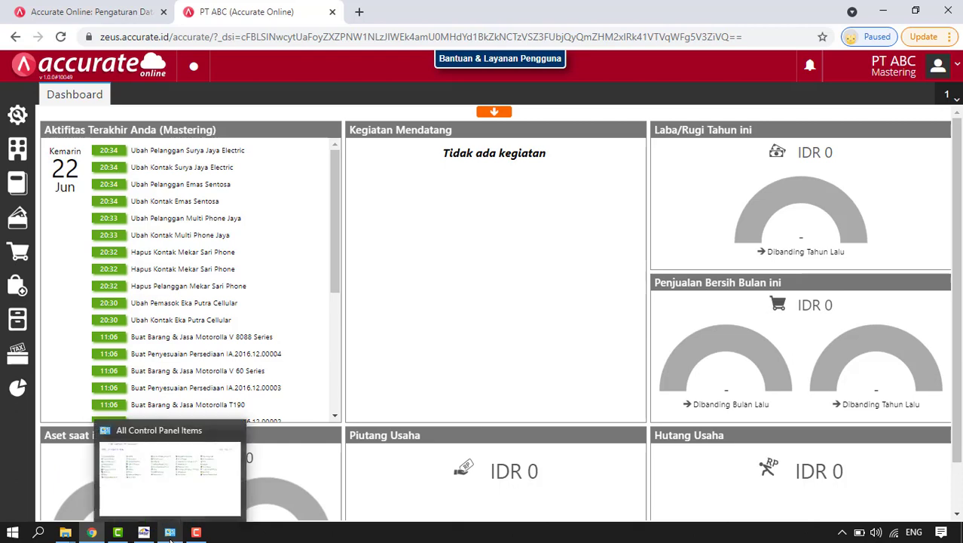
left_click(160, 493)
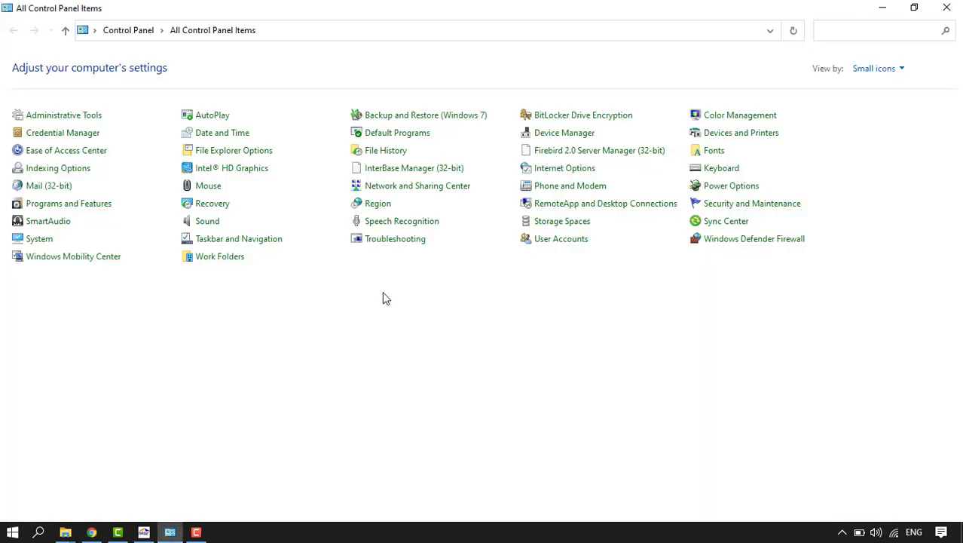
left_click(377, 204)
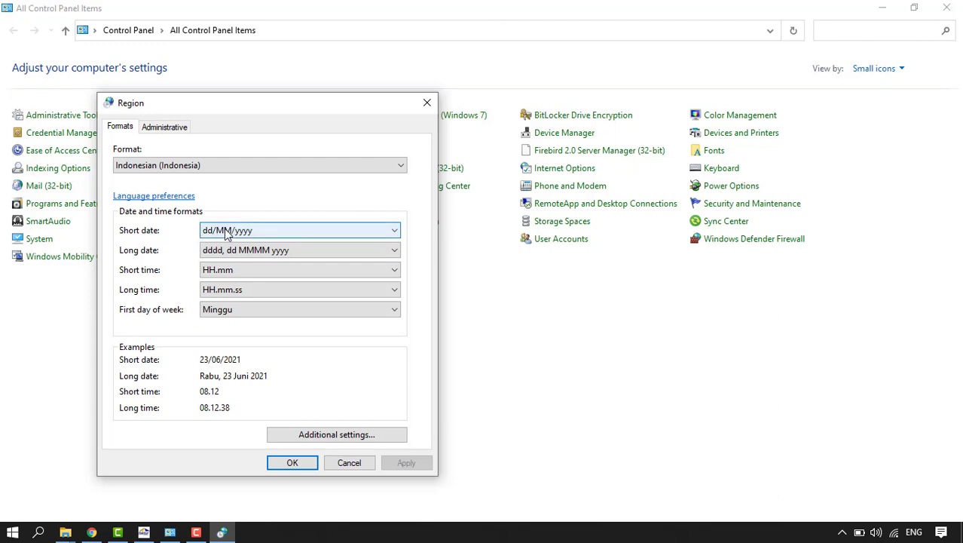
left_click(360, 437)
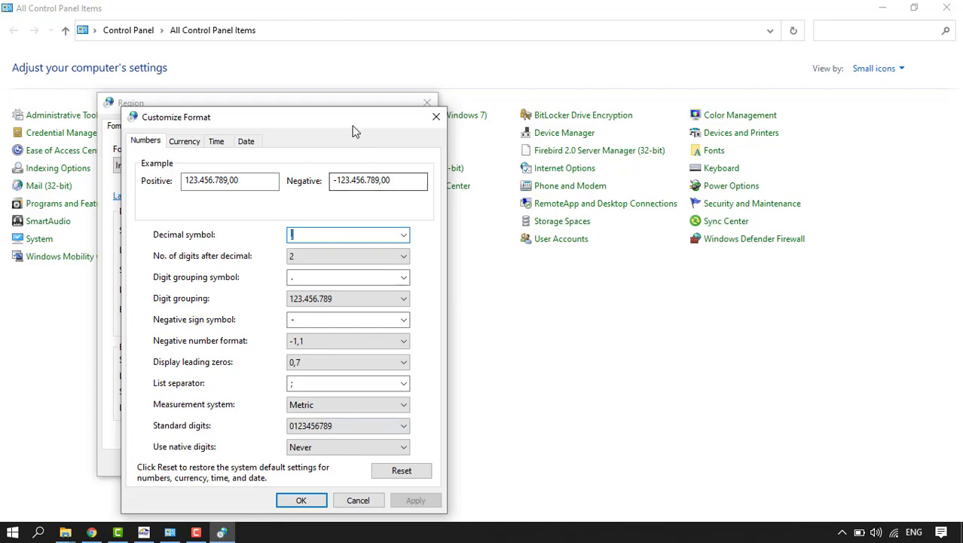
left_click_drag(391, 113, 466, 85)
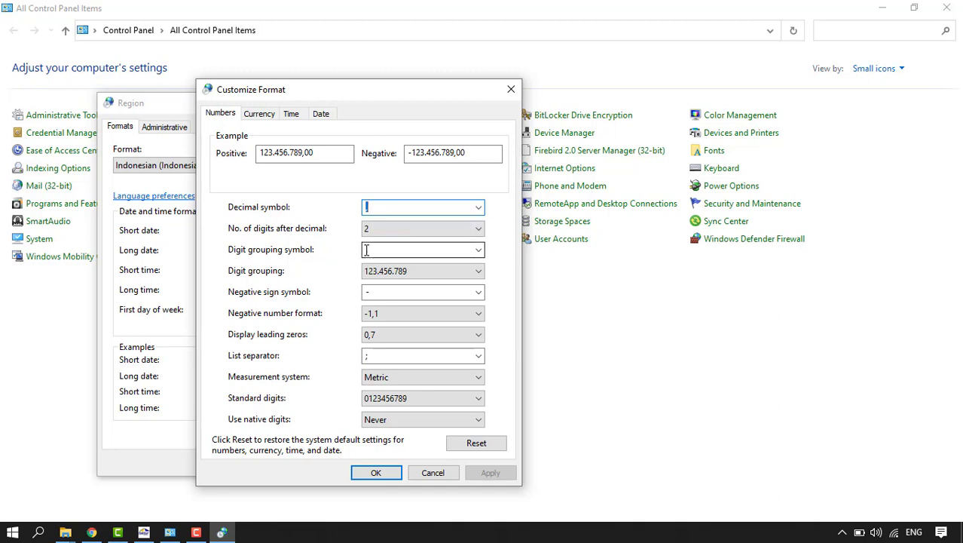
left_click(376, 473)
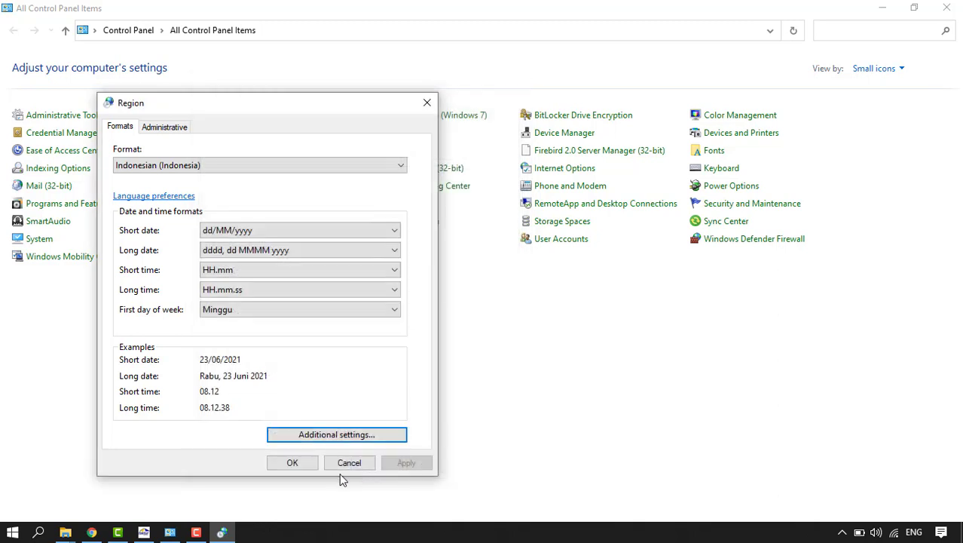
left_click(295, 463)
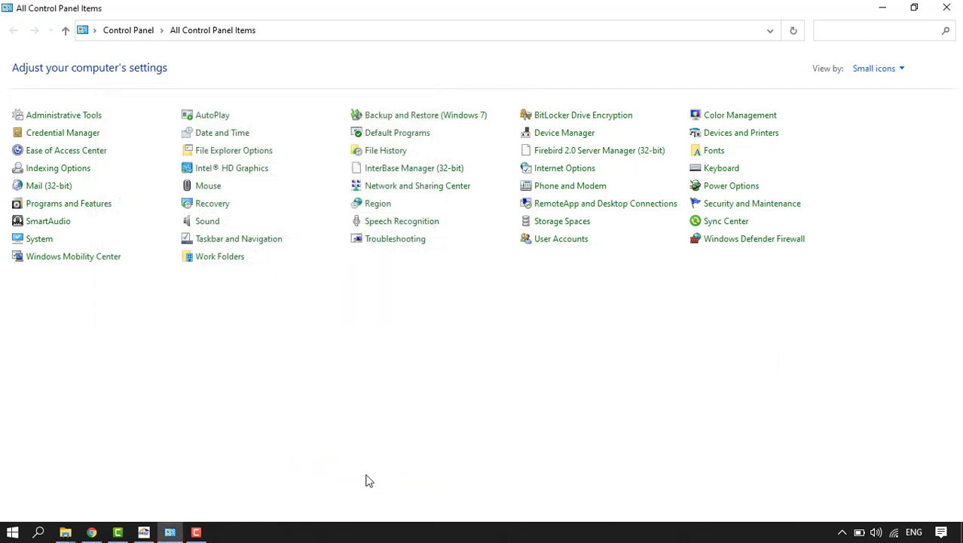
- Return to Accurate Online, review the company's Pajak details under Preferensi, and save the preferences
mouse_move(92, 533)
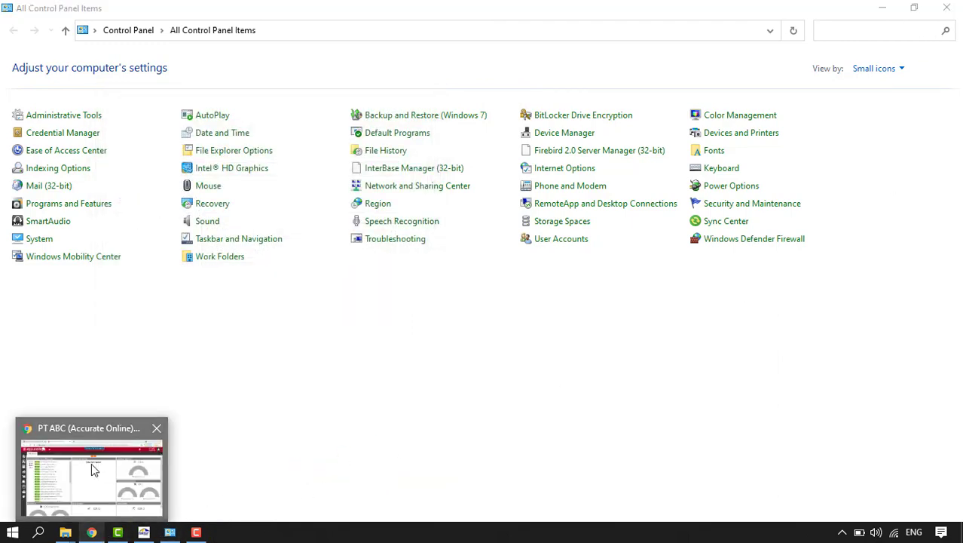
left_click(91, 463)
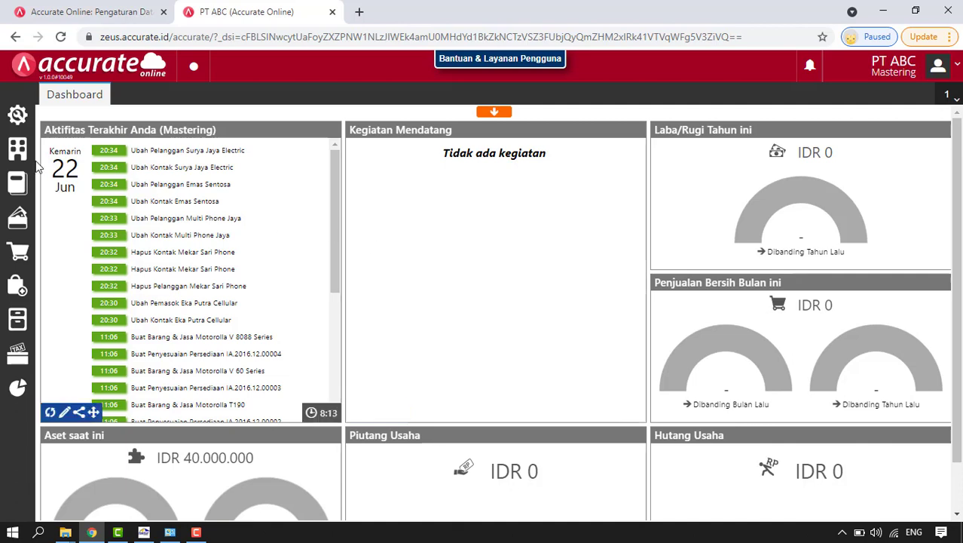
left_click(21, 121)
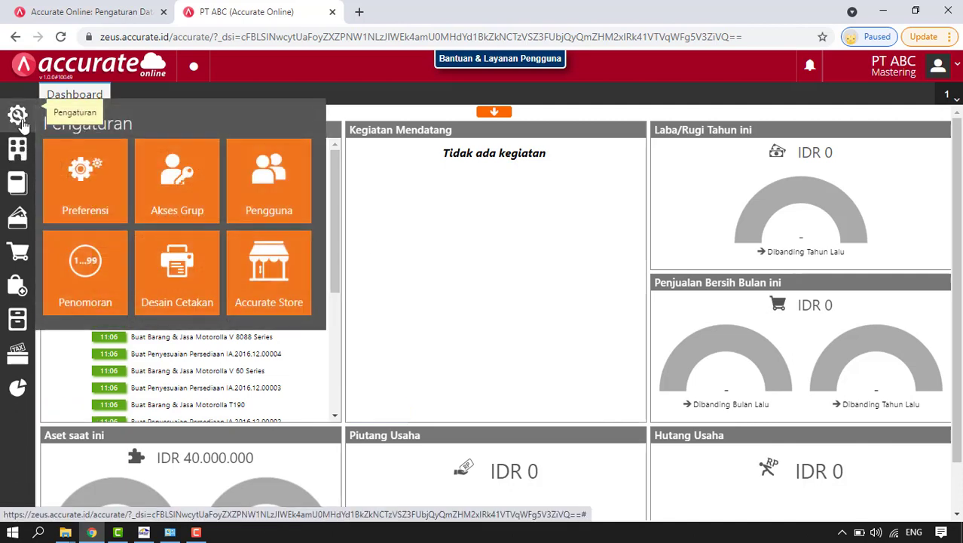
left_click(87, 186)
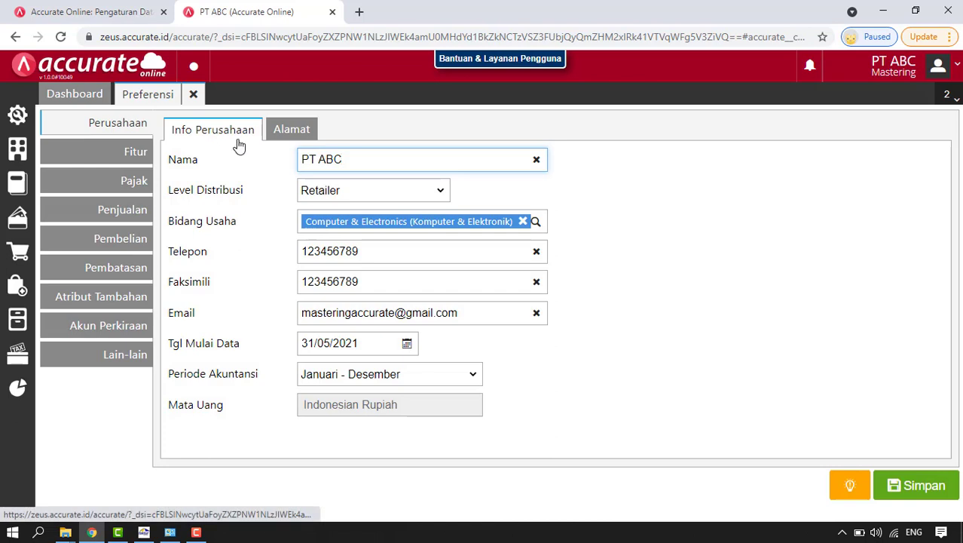
left_click(113, 187)
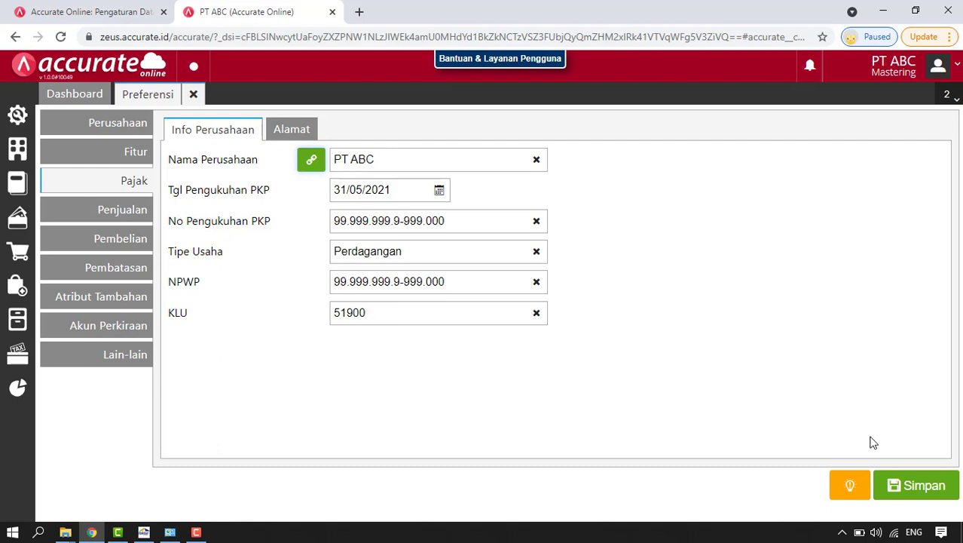
left_click(927, 489)
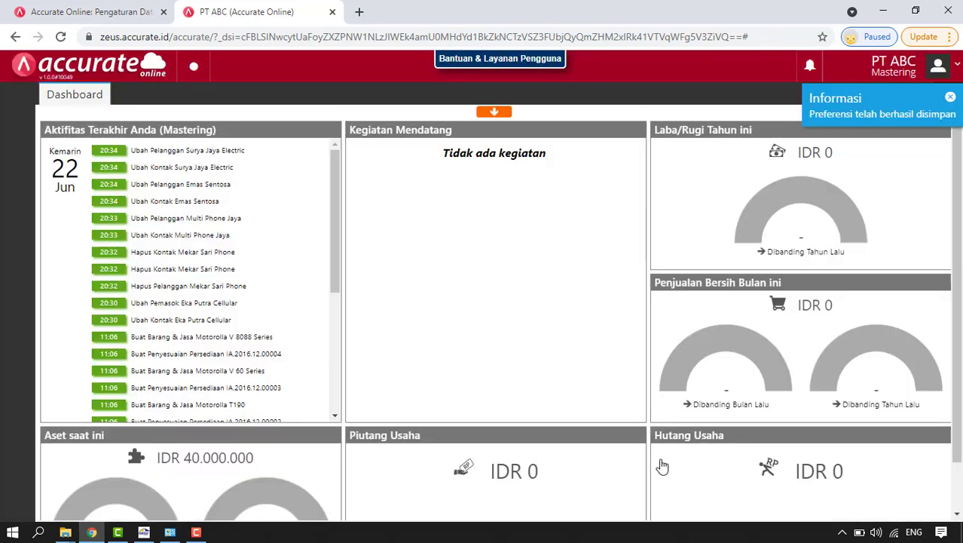
- Review the Pajak Pertambahan Nilai record's percentage and its sales and purchase tax accounts, closing the Pajak module when done
mouse_move(26, 161)
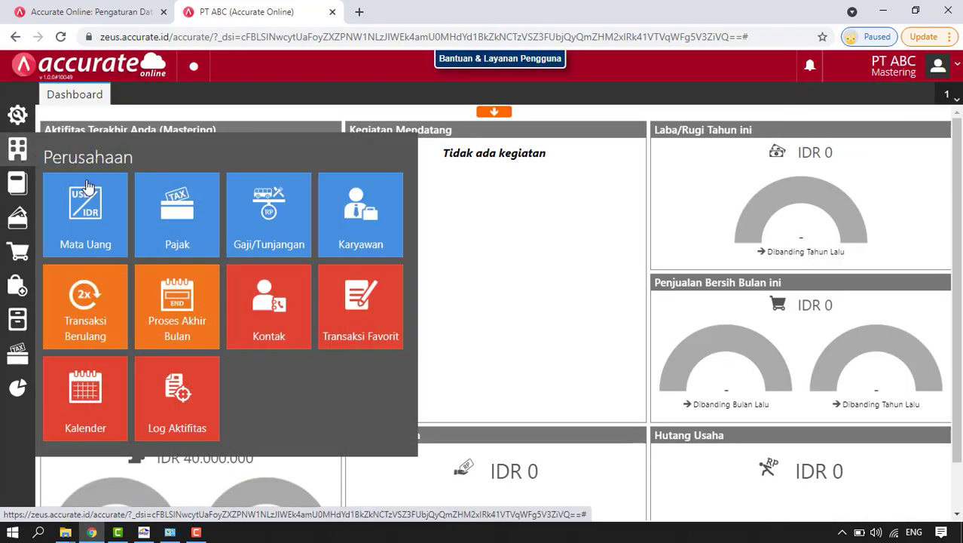
left_click(194, 225)
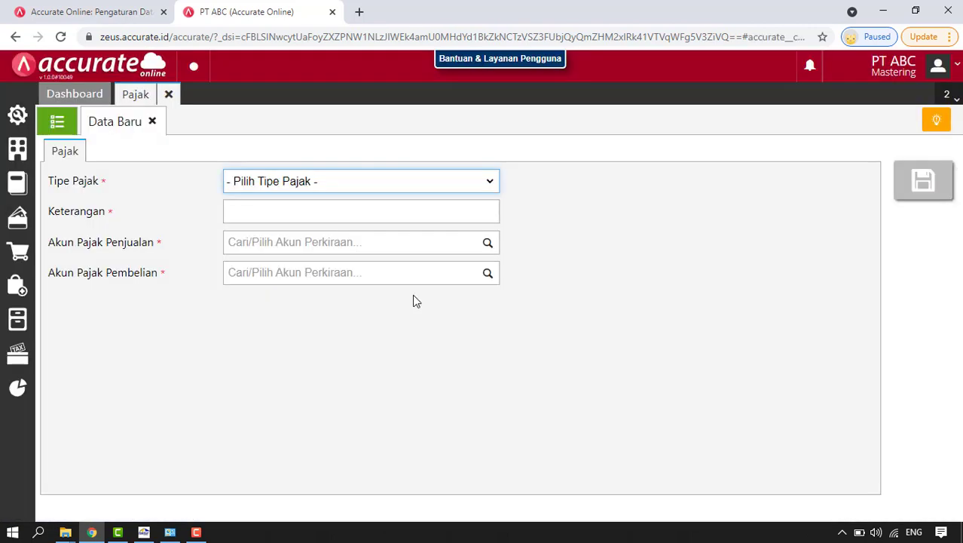
left_click(54, 127)
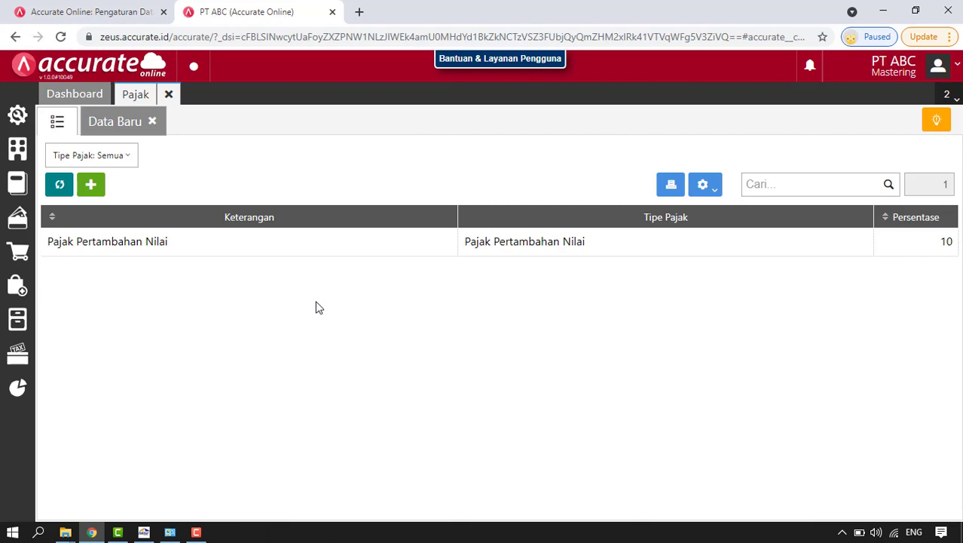
left_click(328, 245)
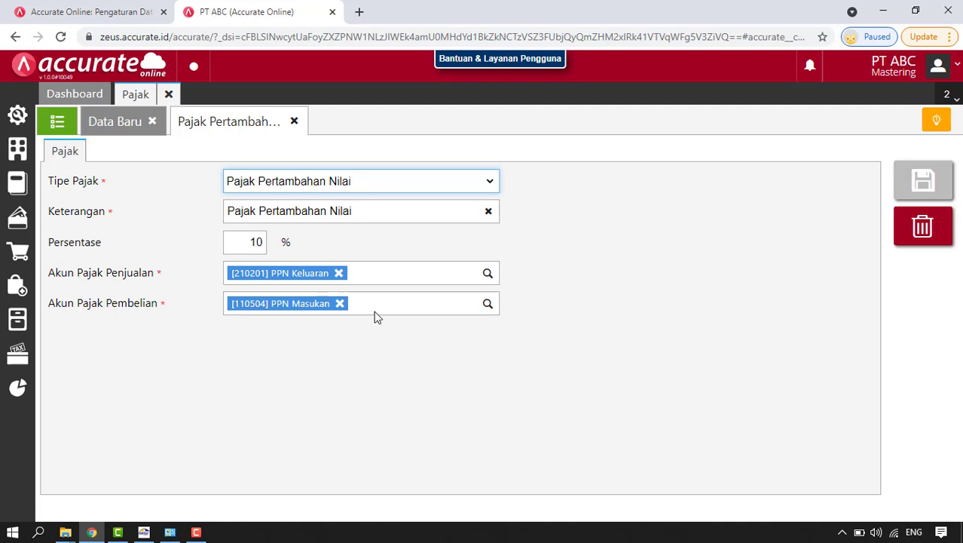
left_click(294, 121)
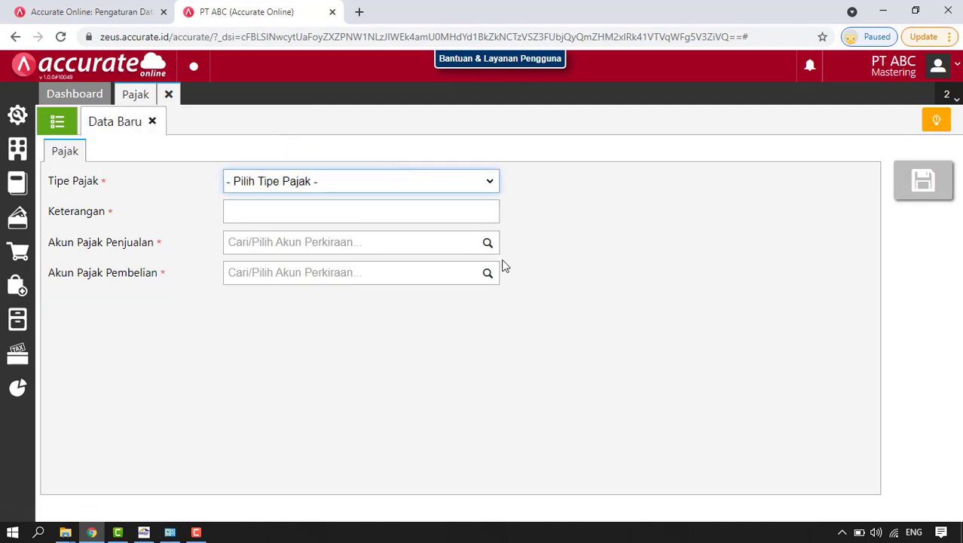
left_click(168, 94)
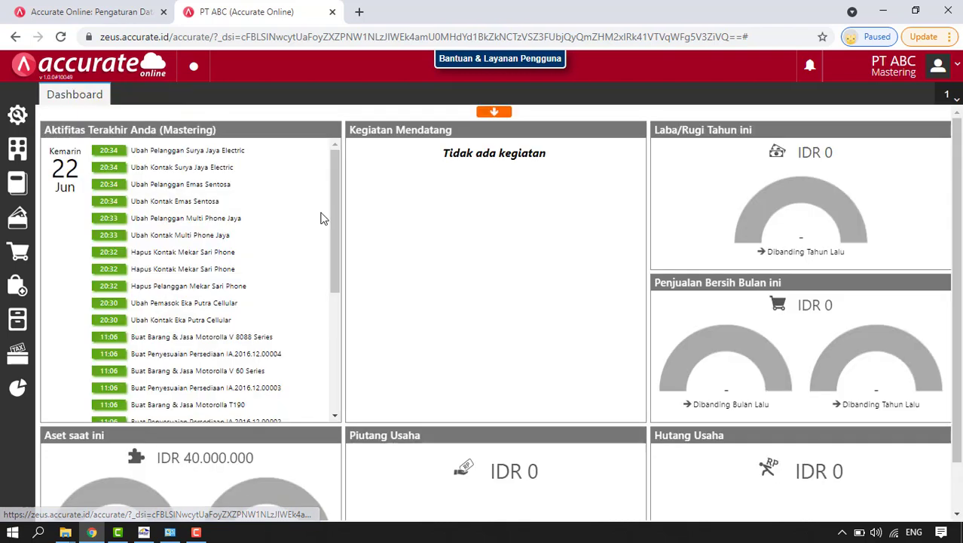
- Review the existing number range in Penomoran Faktur Pajak under SmartLink Tax and close the module
left_click(17, 352)
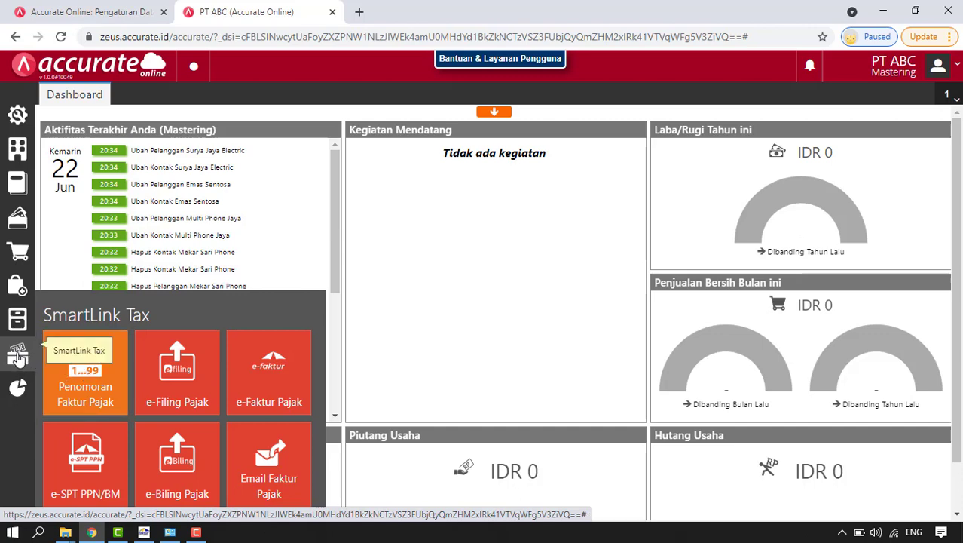
left_click(85, 382)
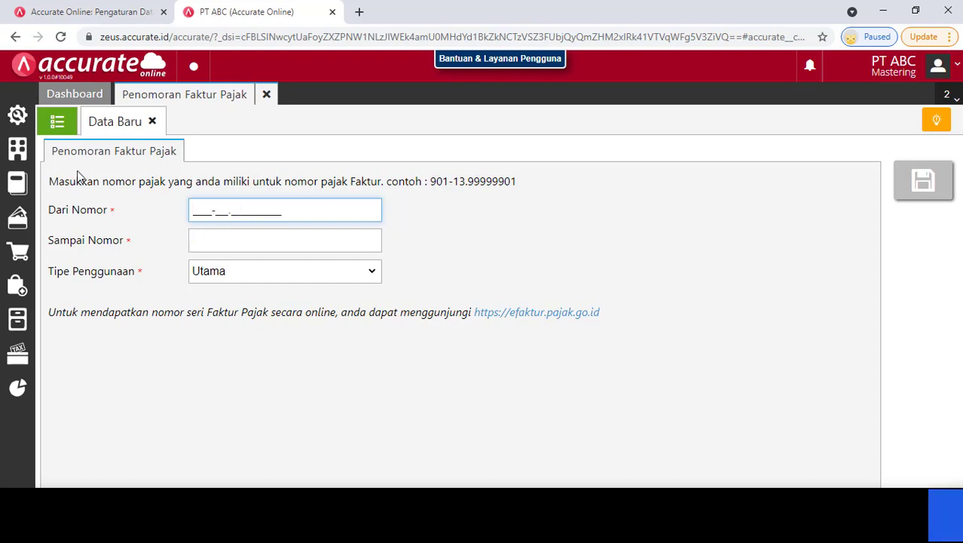
left_click(58, 122)
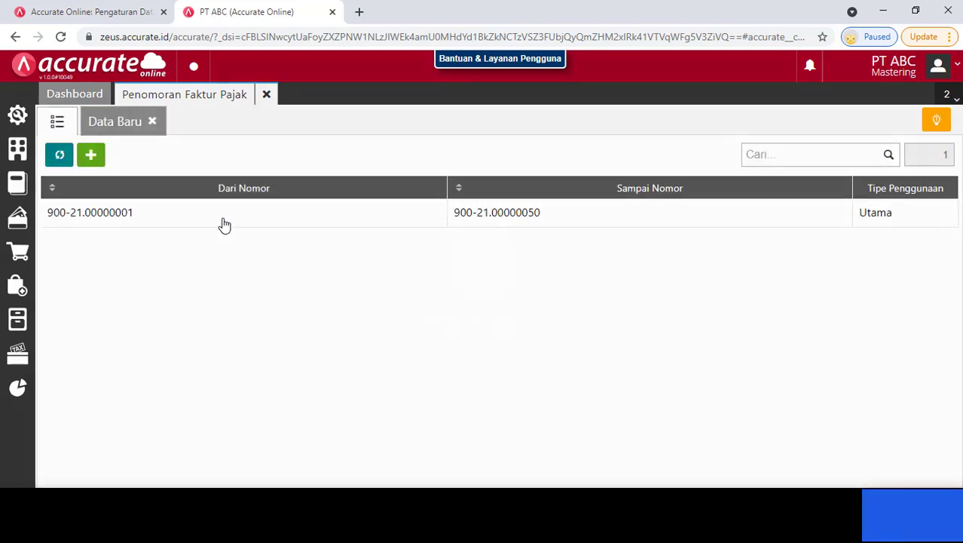
left_click(225, 224)
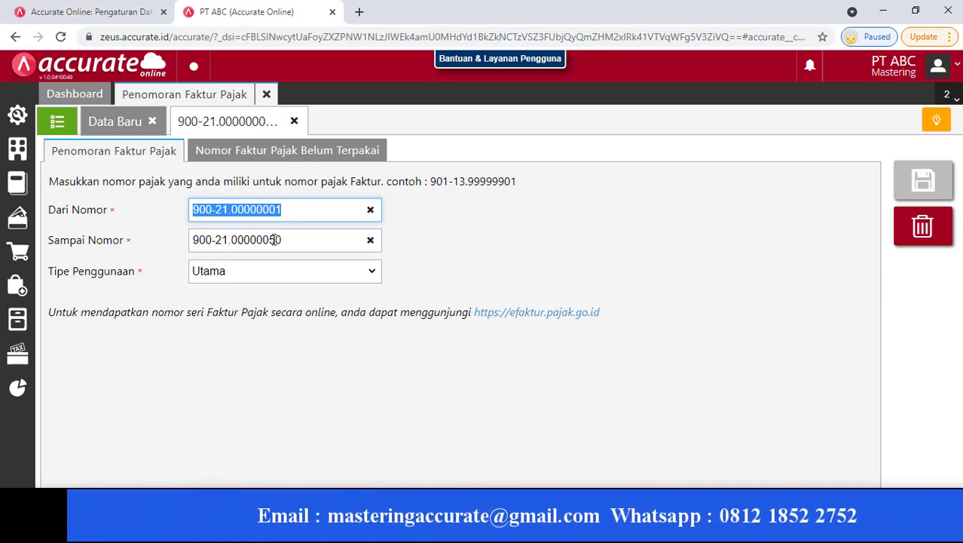
left_click(294, 121)
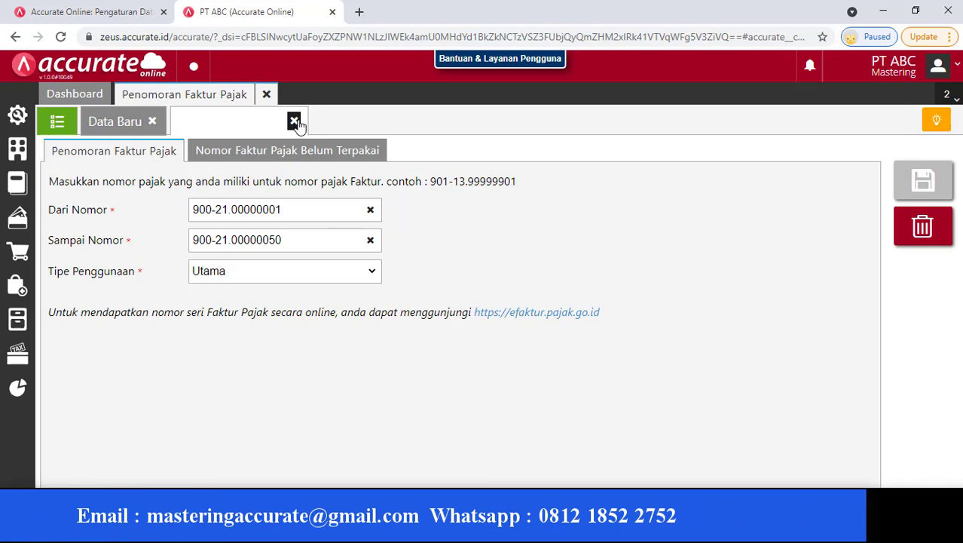
left_click(266, 96)
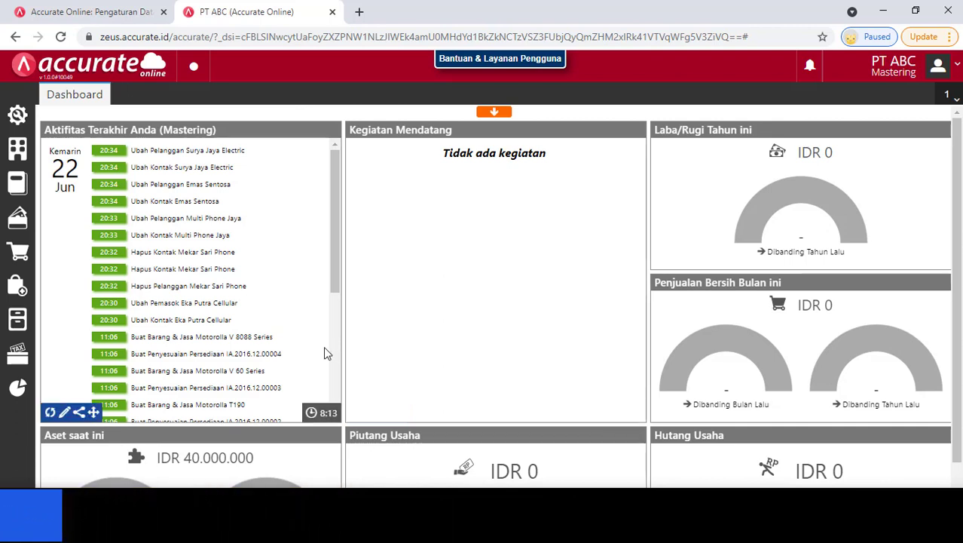
- Review the customer Emas Sentosa's sales and tax details, including the available Kode Transaksi options
left_click(18, 254)
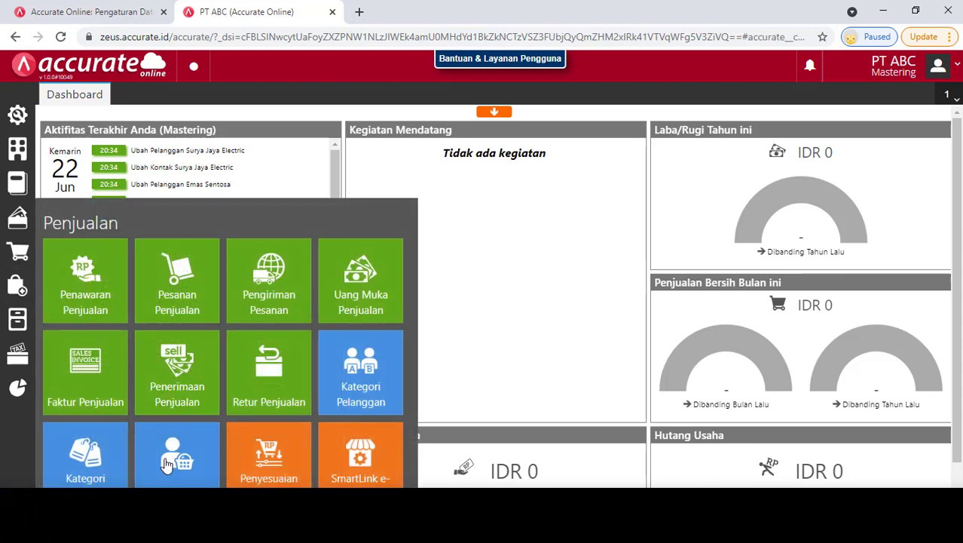
left_click(174, 450)
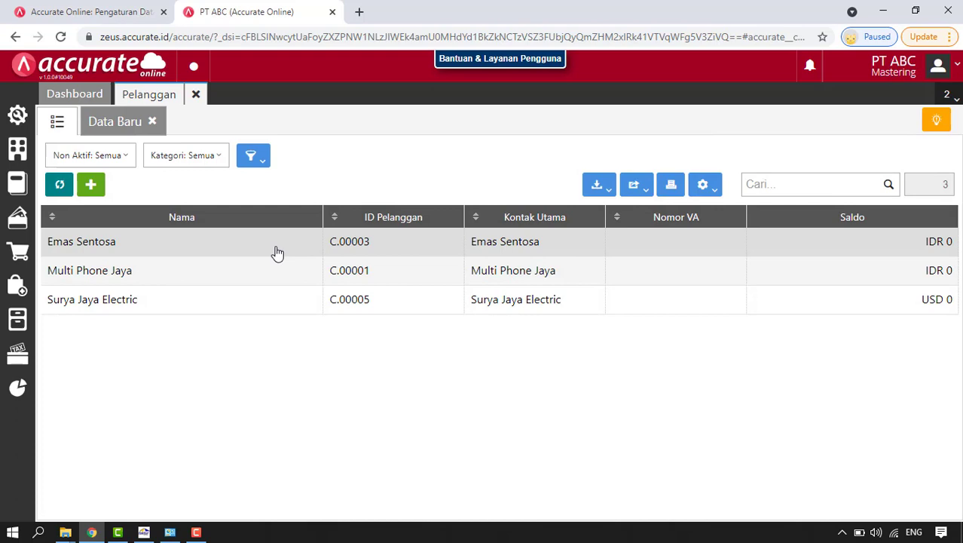
left_click(278, 253)
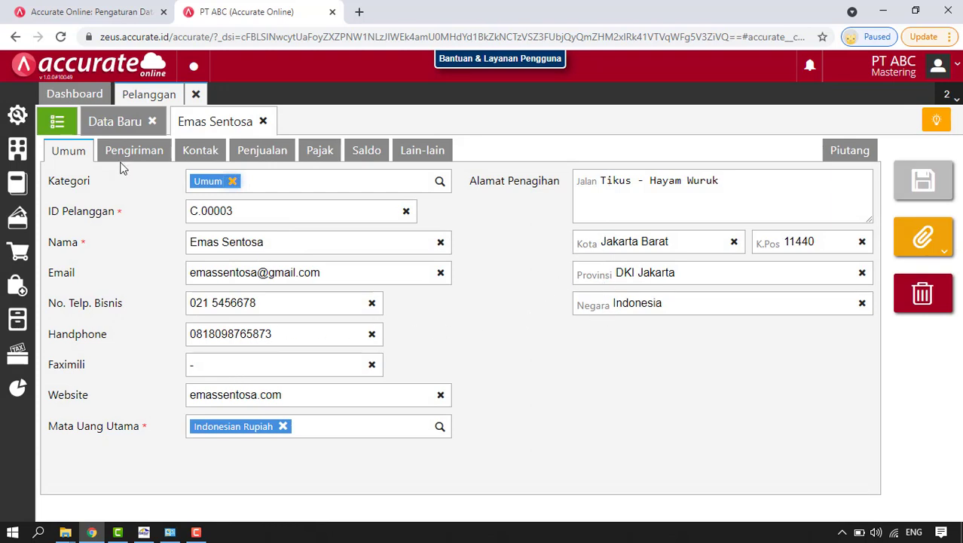
left_click(258, 152)
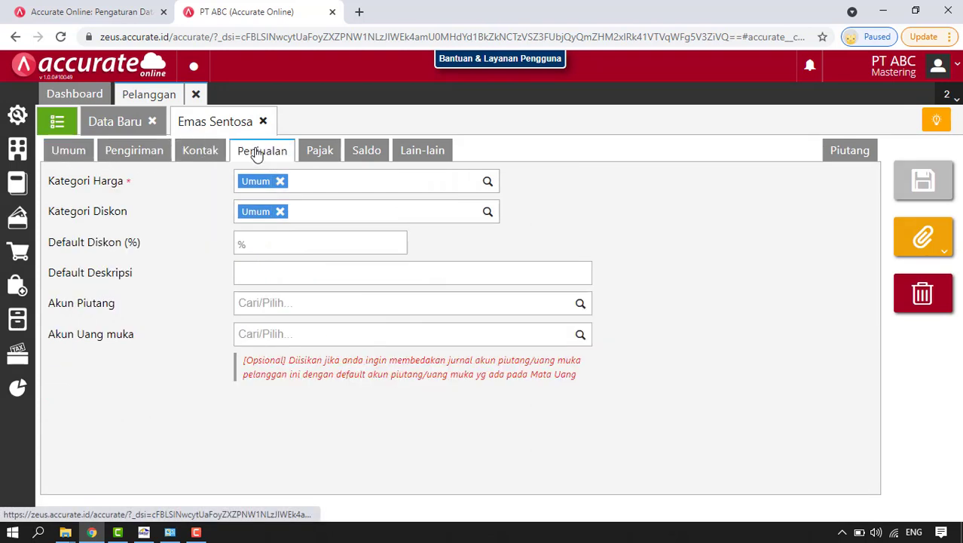
left_click(320, 151)
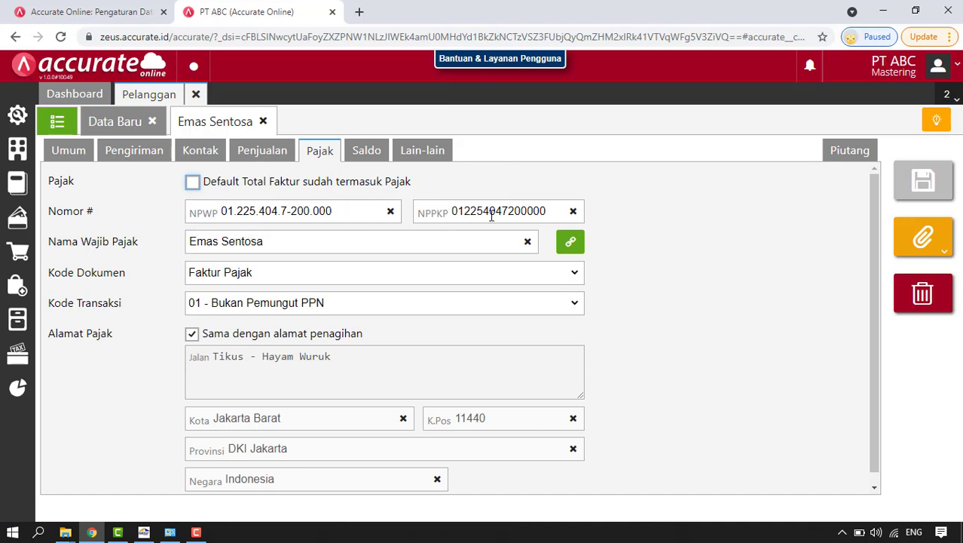
scroll(635, 238, "down", 1)
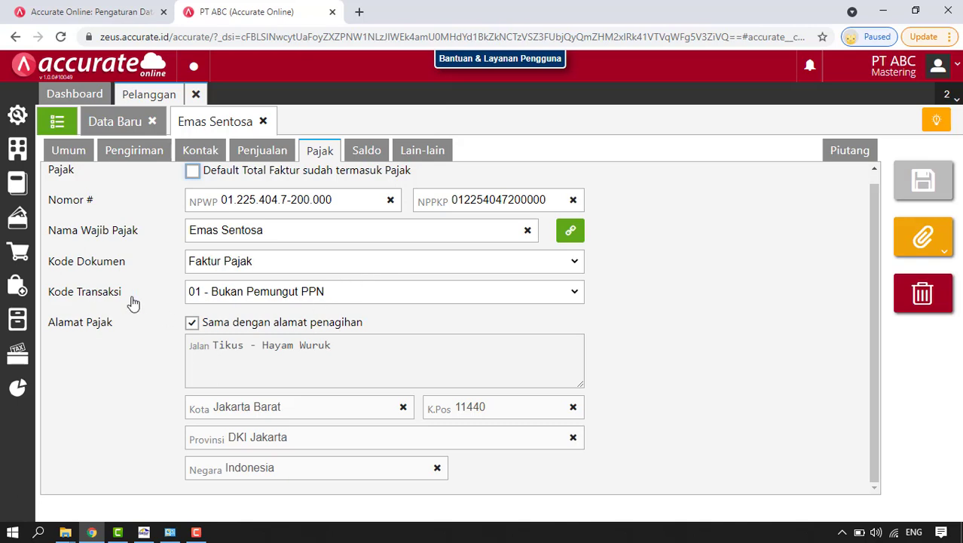
left_click(362, 294)
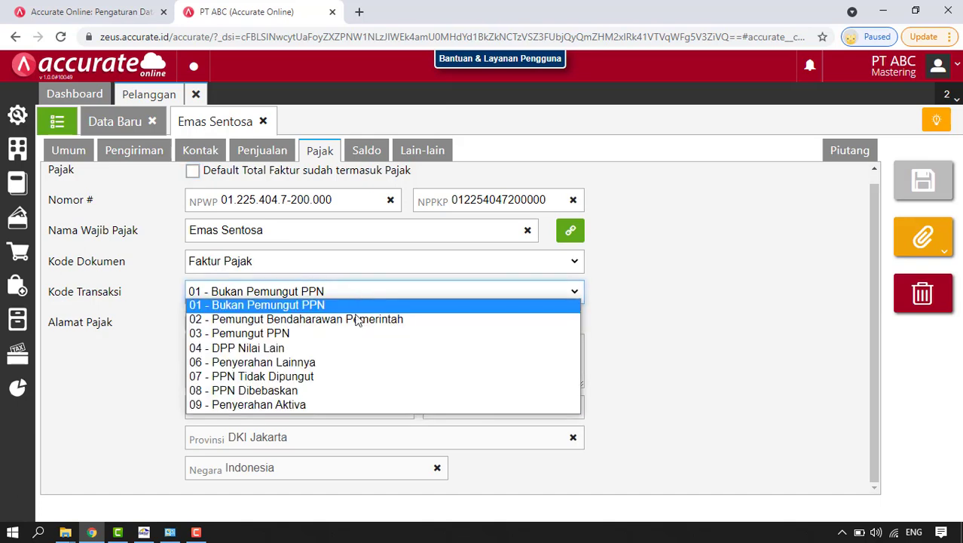
left_click(659, 306)
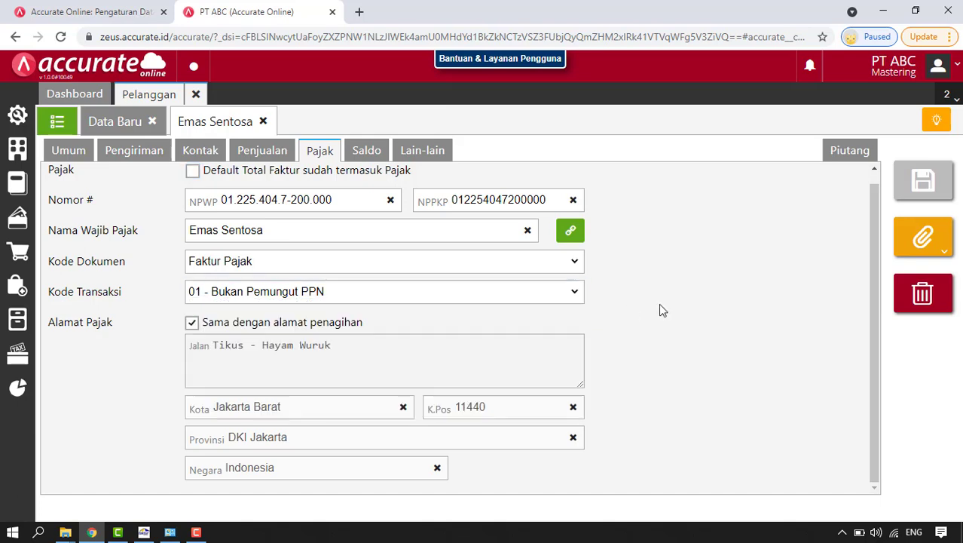
- Close the Pelanggan module and review the supplier Eka Putra Cellular's tax details, including the Kode Transaksi options, closing the Pemasok module when done
left_click(196, 94)
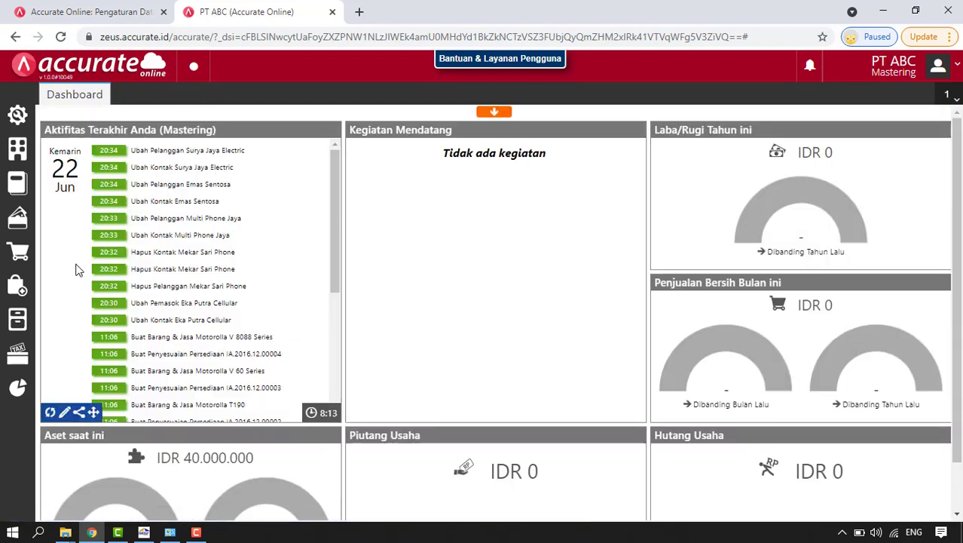
left_click(23, 283)
left_click(272, 467)
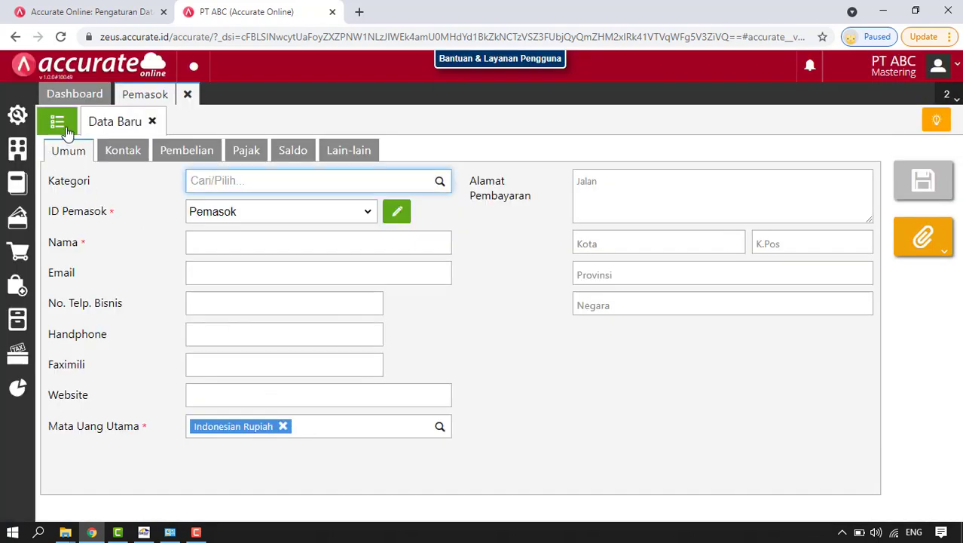
left_click(60, 122)
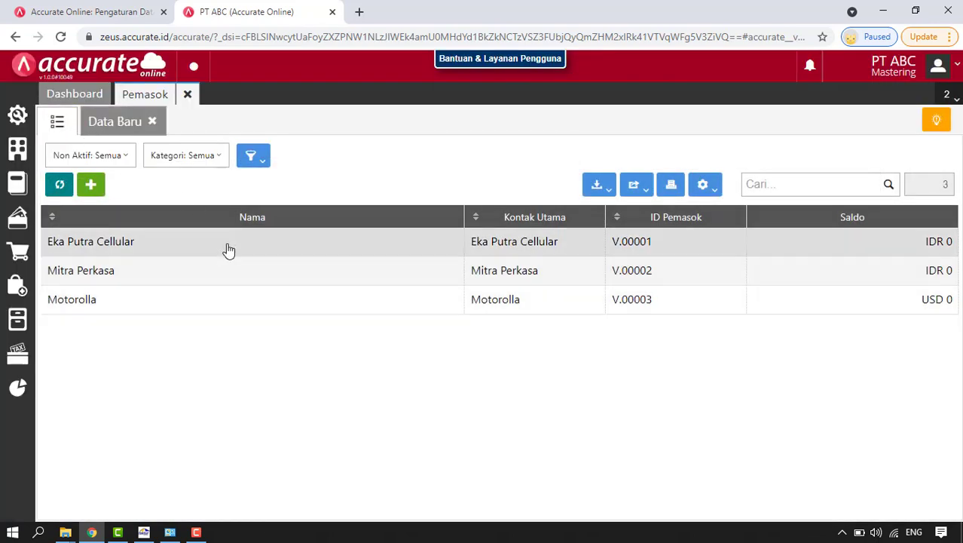
left_click(227, 248)
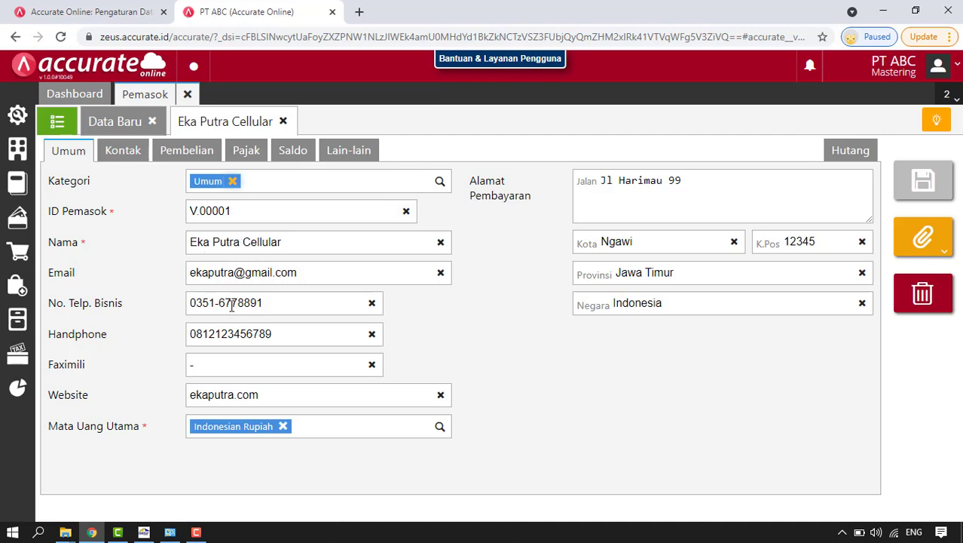
left_click(245, 153)
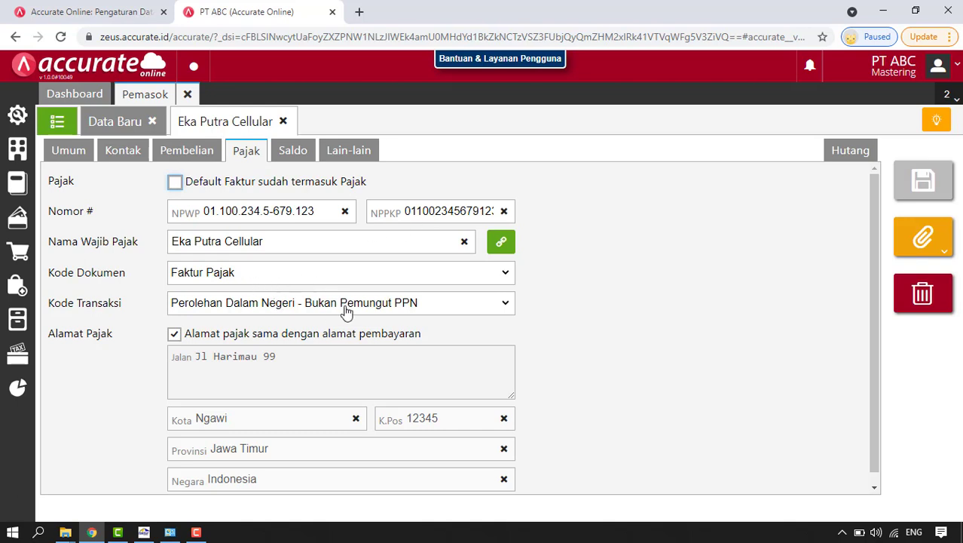
left_click(504, 306)
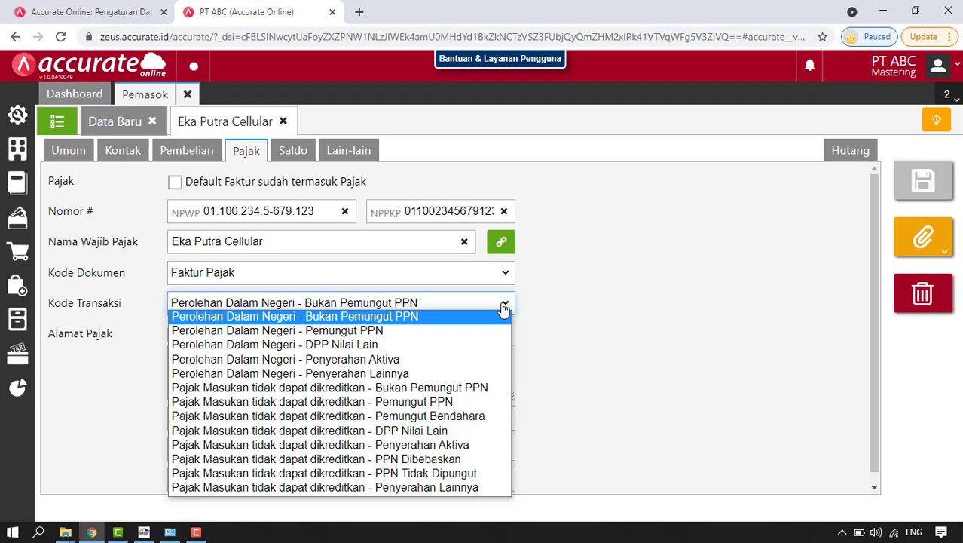
left_click(616, 300)
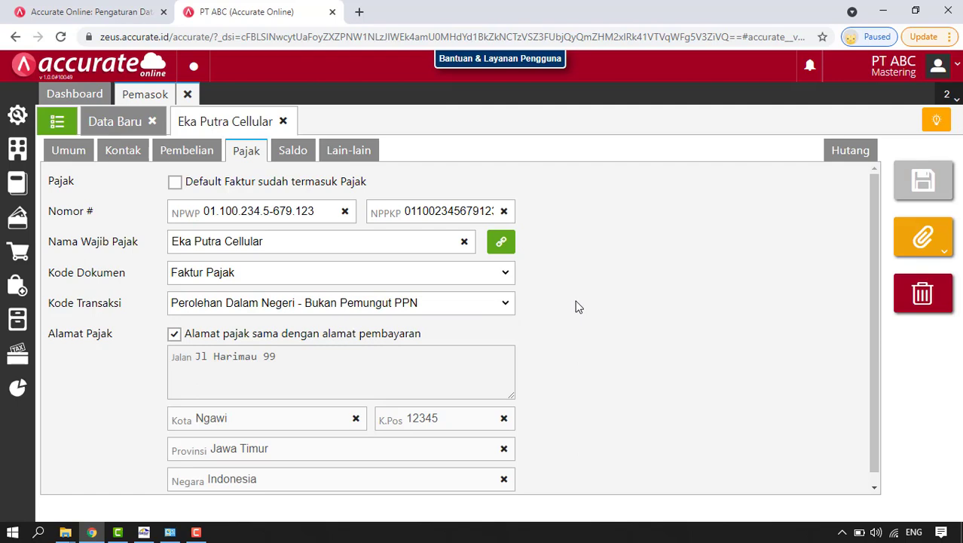
left_click(283, 122)
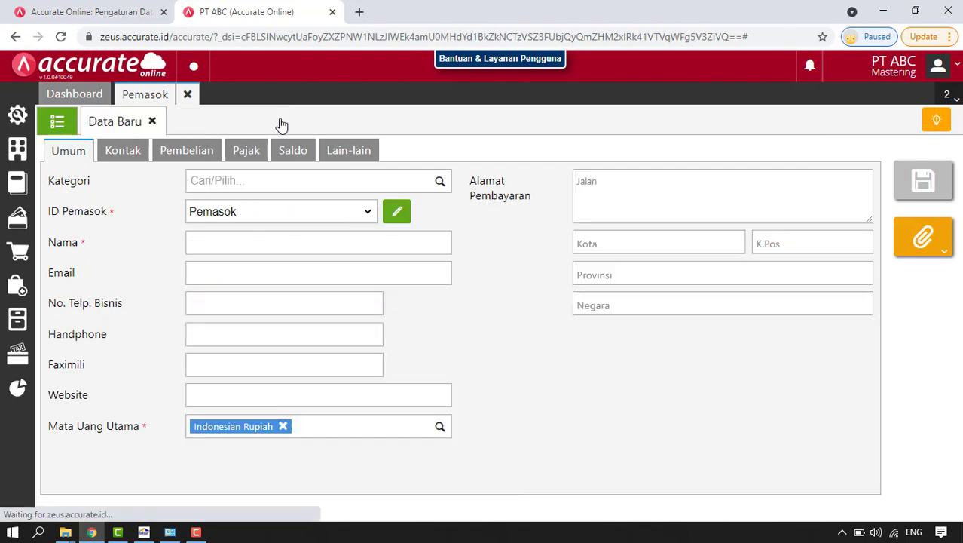
left_click(188, 95)
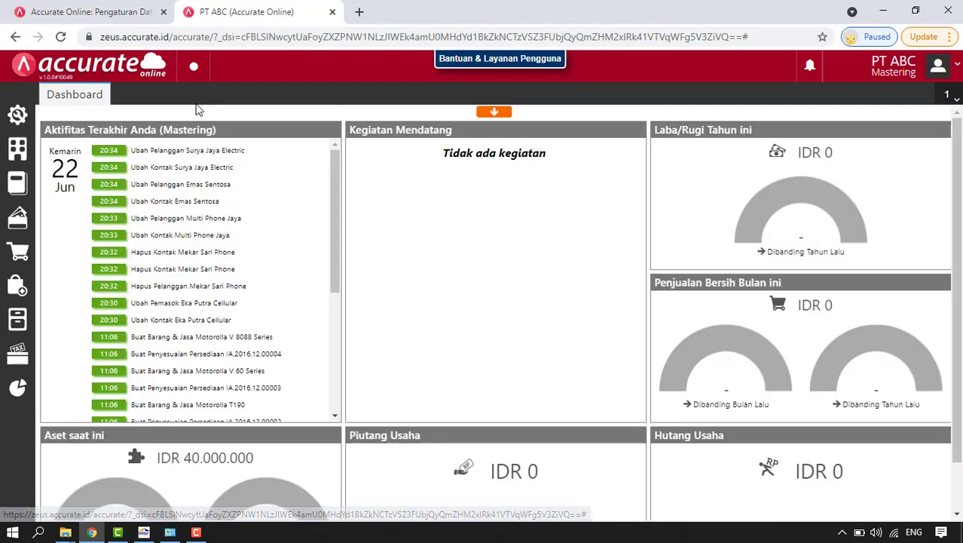
- Review the general and Penjualan / Pembelian details of the item Motorolla C330, including its PPN settings, and close Barang & Jasa
left_click(18, 324)
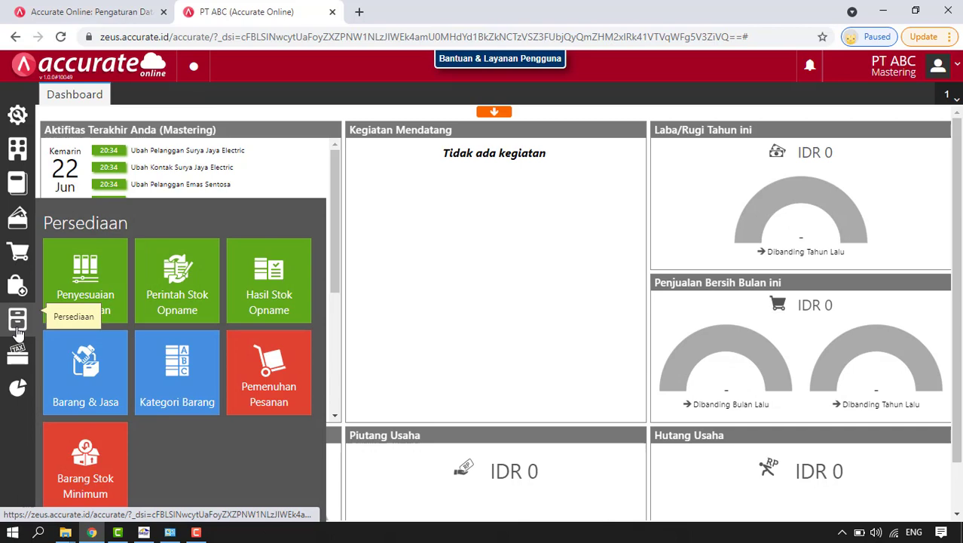
left_click(85, 369)
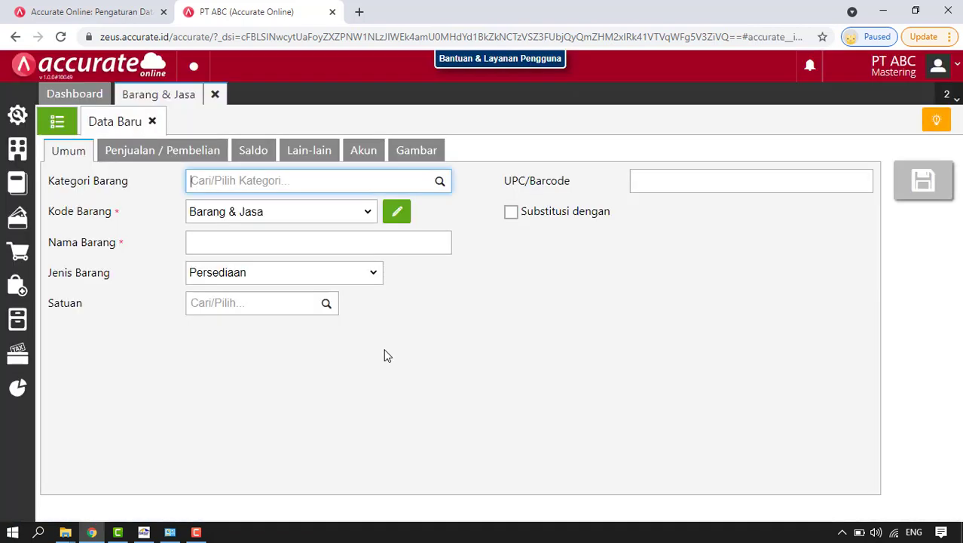
left_click(61, 123)
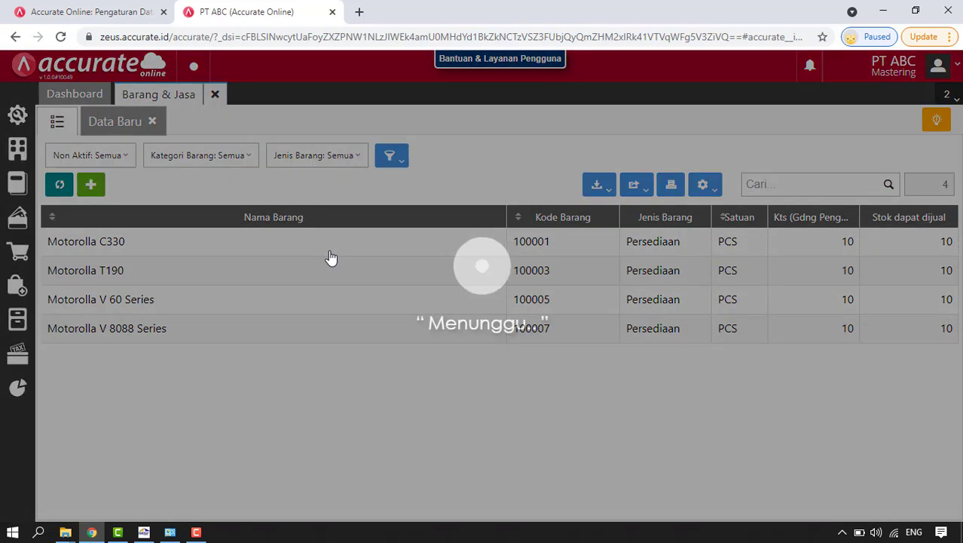
left_click(330, 258)
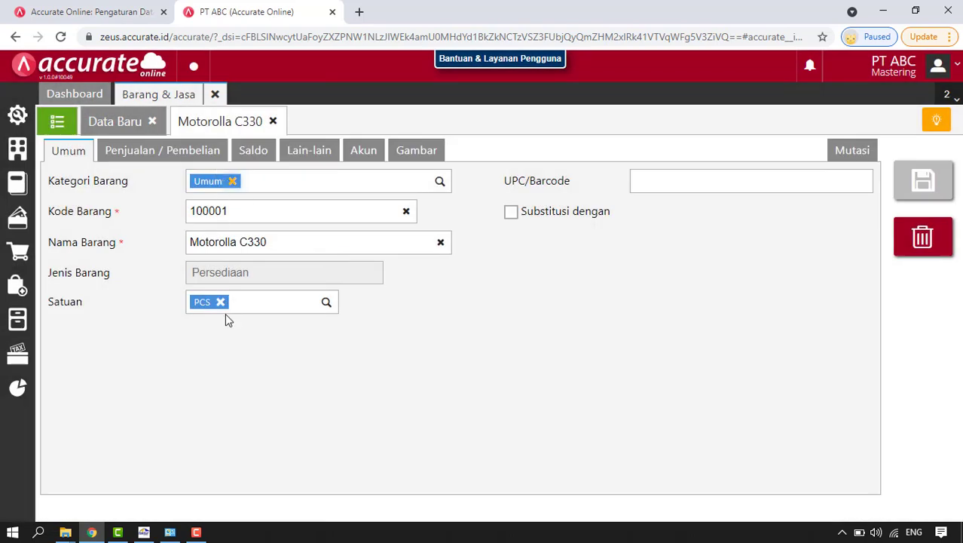
left_click(160, 154)
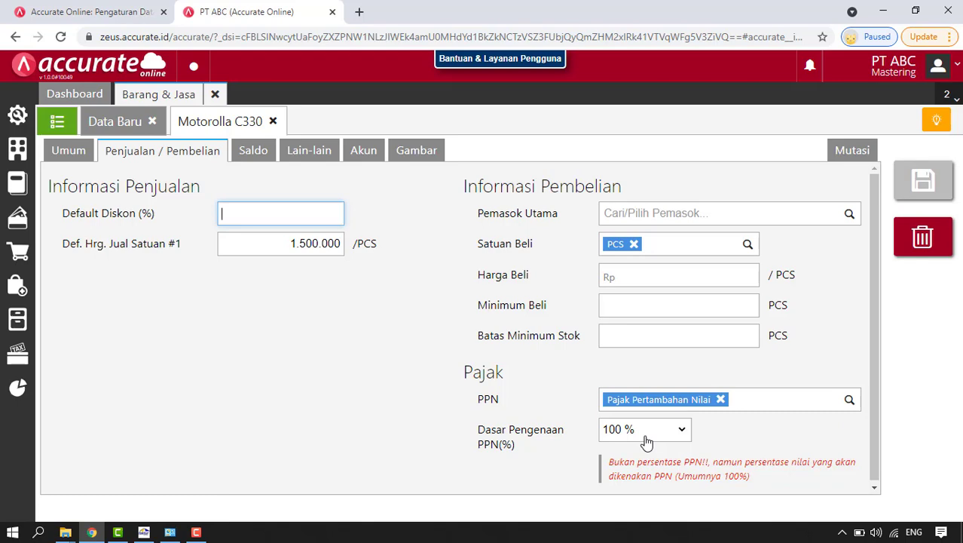
left_click(215, 94)
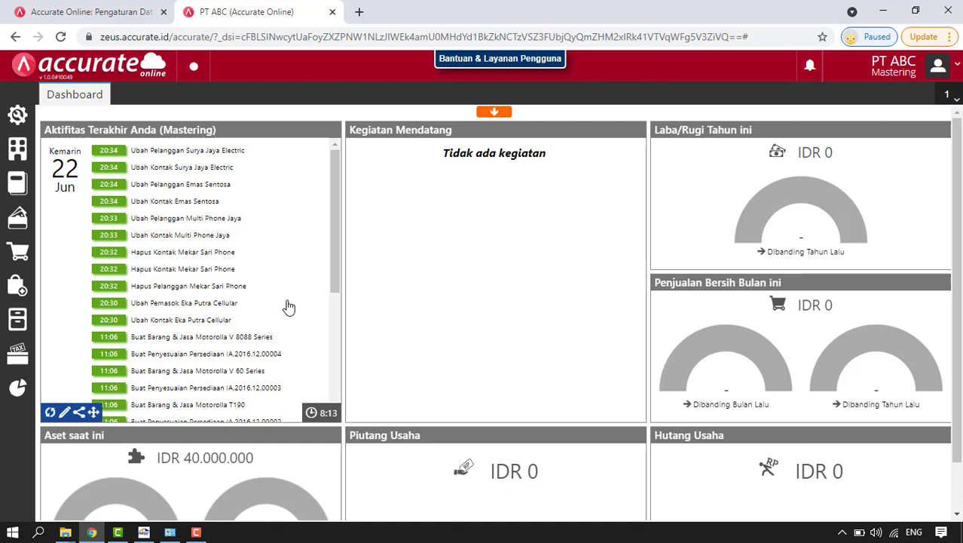
- Start a new Faktur Penjualan for the customer Multi Phone Jaya dated 01/06/2021
left_click(18, 260)
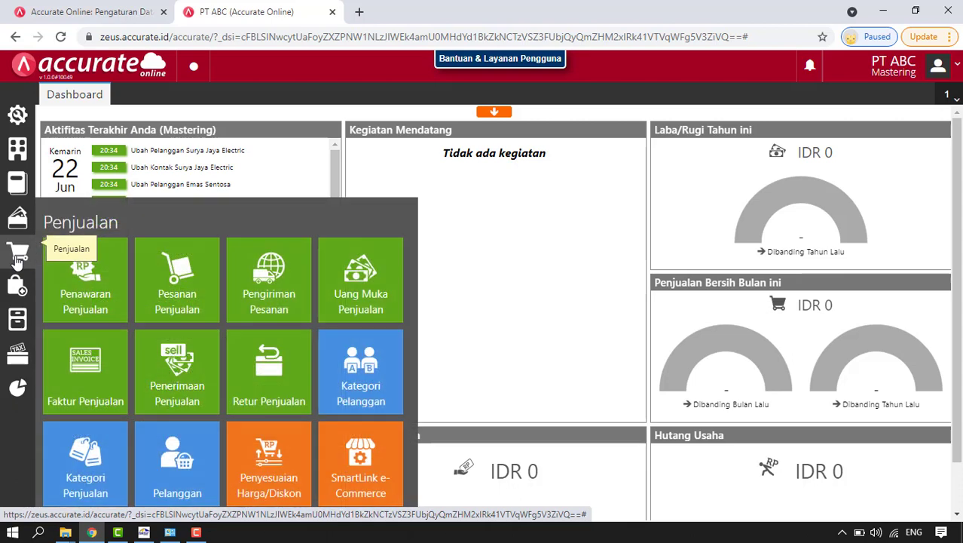
left_click(83, 362)
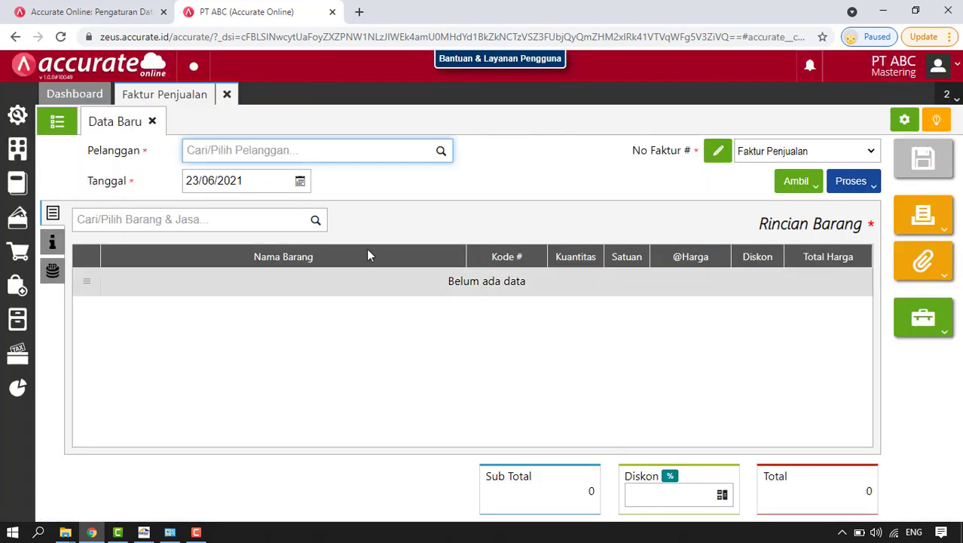
left_click(440, 153)
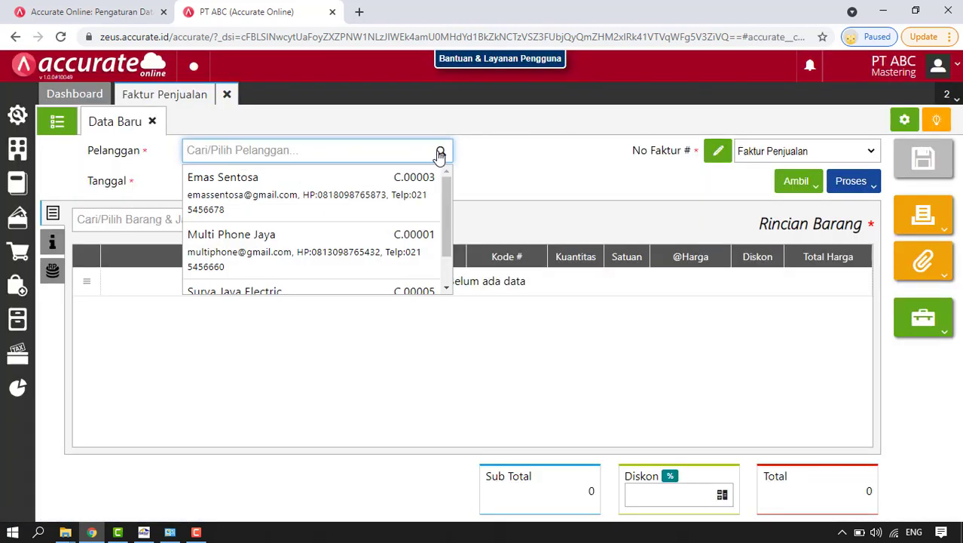
left_click(306, 254)
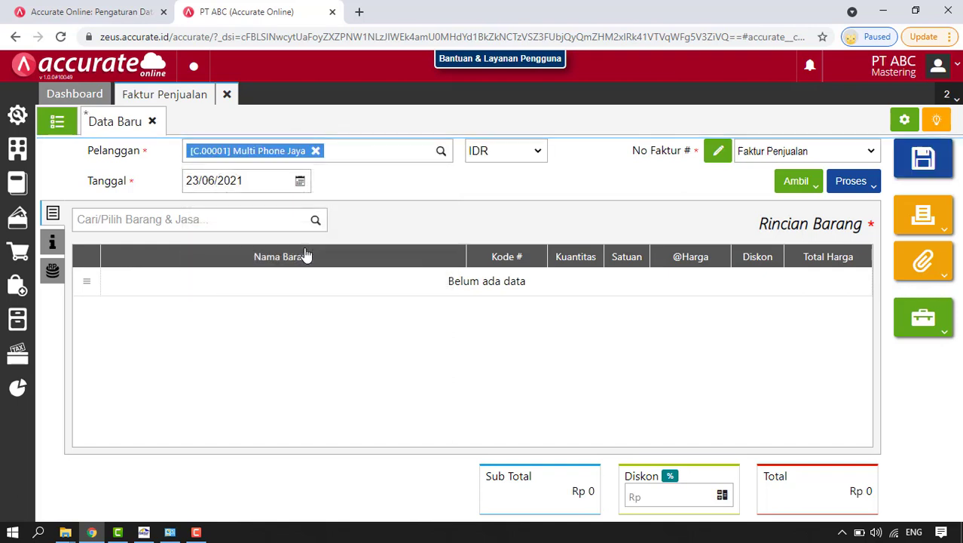
left_click(301, 182)
left_click(251, 247)
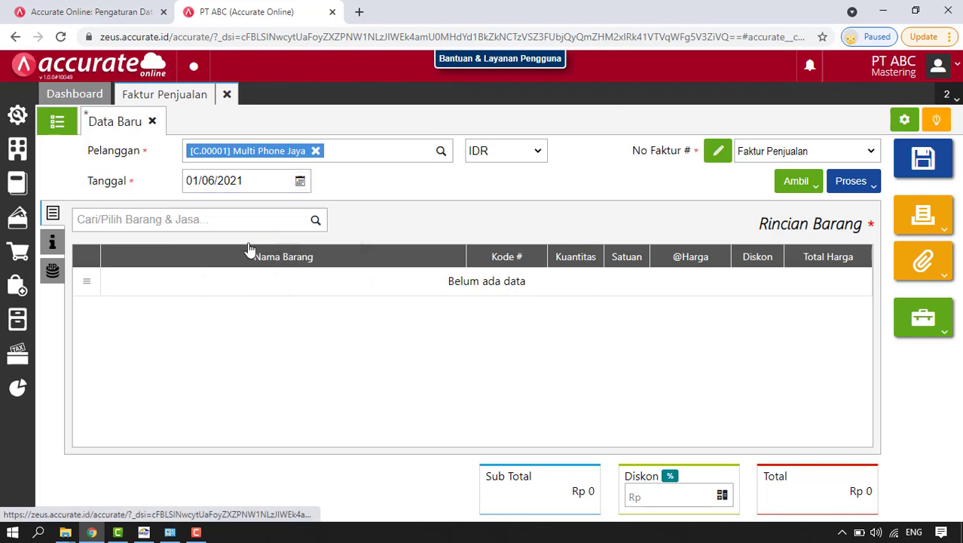
- Add 3 PCS of Motorolla C330 to the sales invoice, keeping PPN 10% applied
left_click(316, 221)
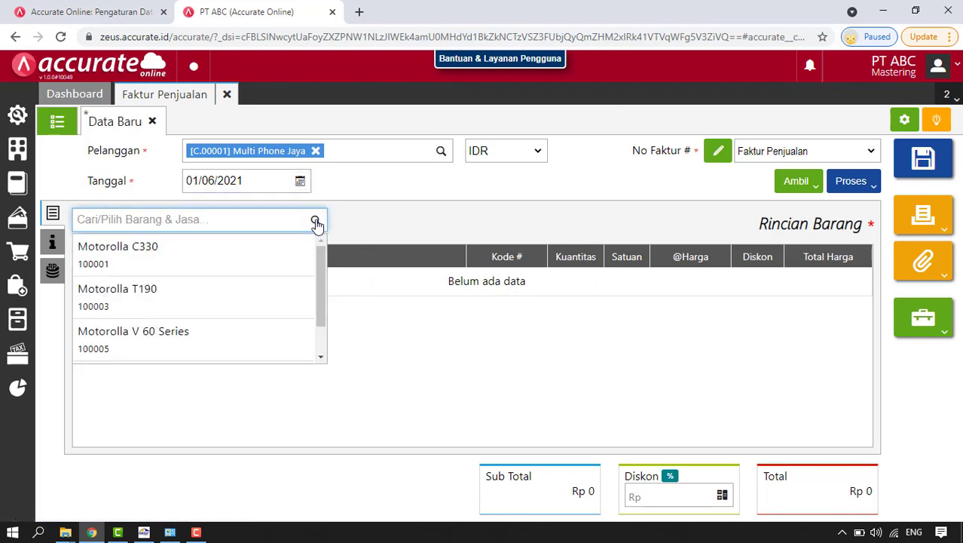
left_click(194, 257)
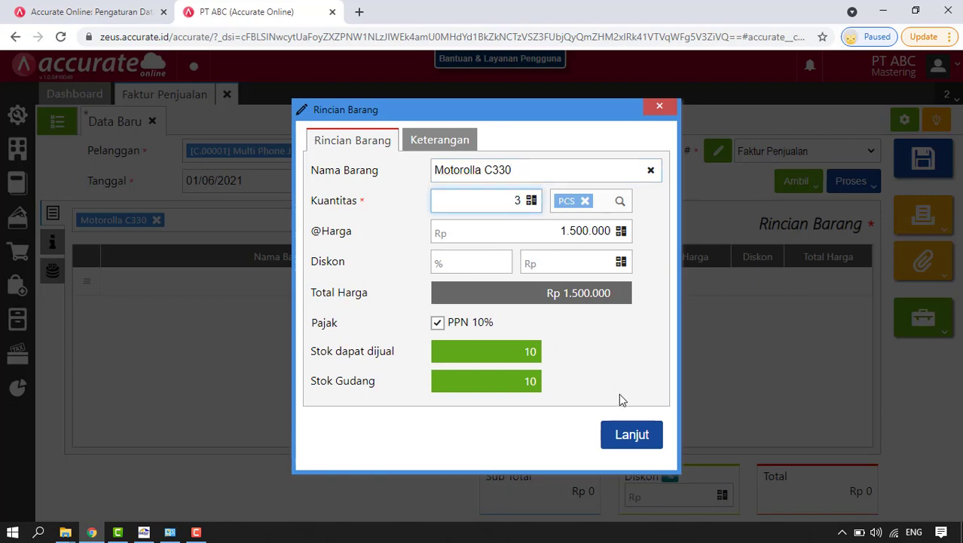
left_click(635, 437)
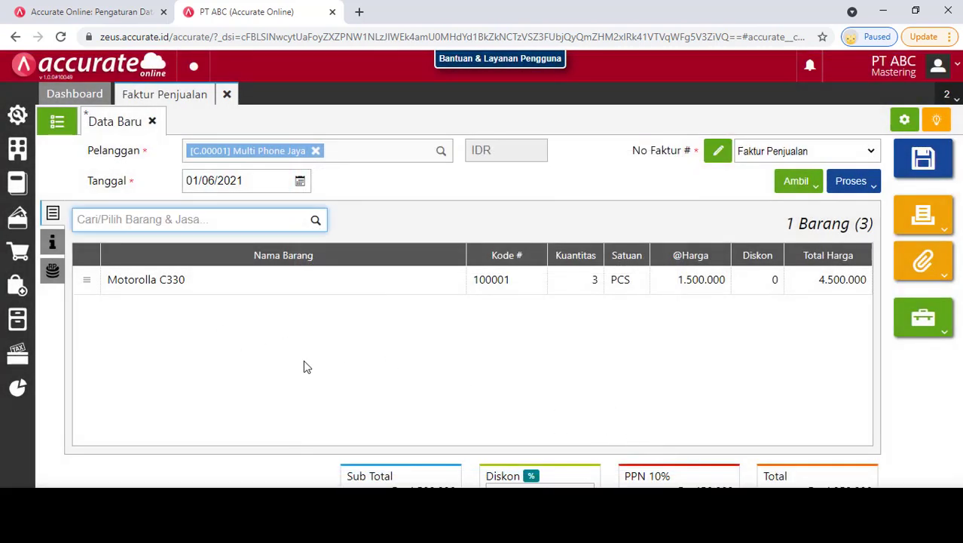
- Set the invoice's Tgl Pengiriman to 01/06/2021 in Info lainnya, save the invoice and close the Faktur Penjualan module
left_click(53, 242)
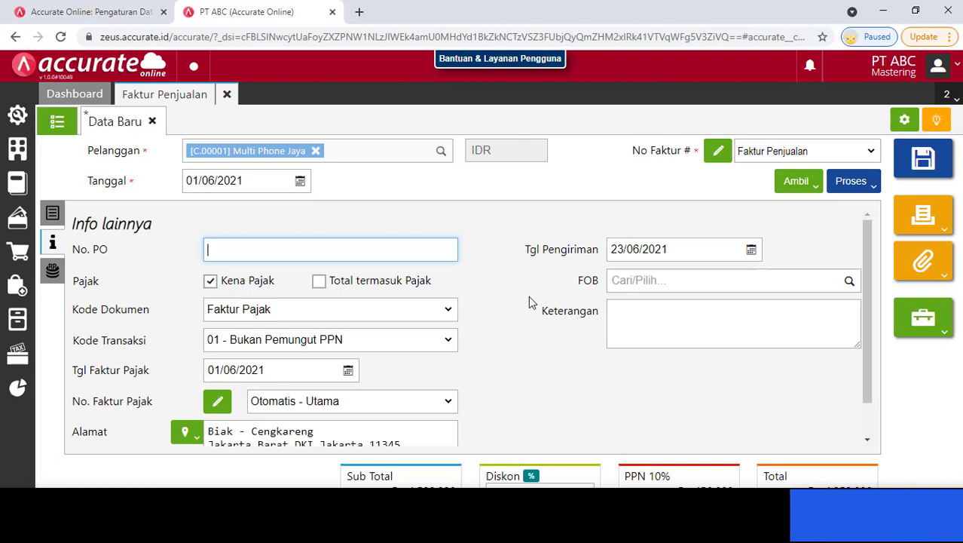
scroll(529, 301, "down", 1)
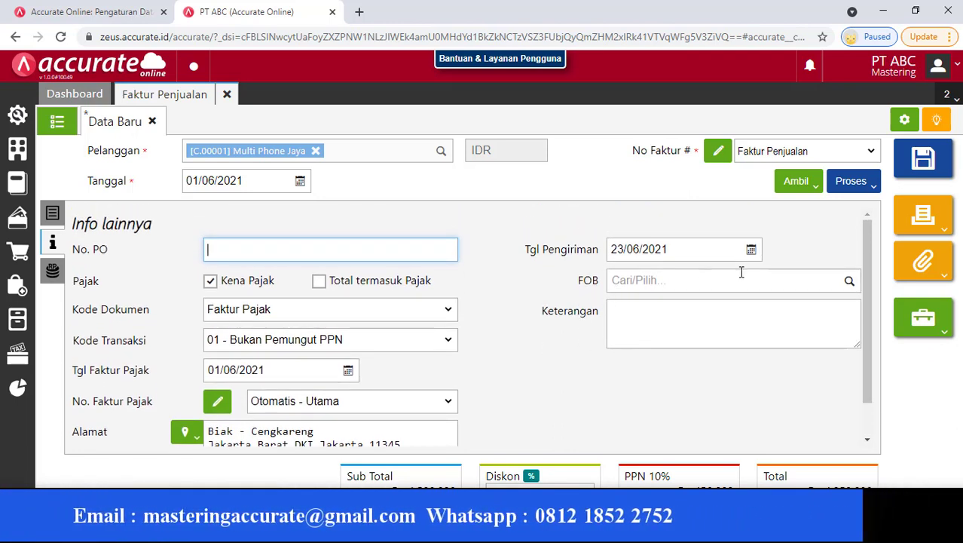
left_click(751, 253)
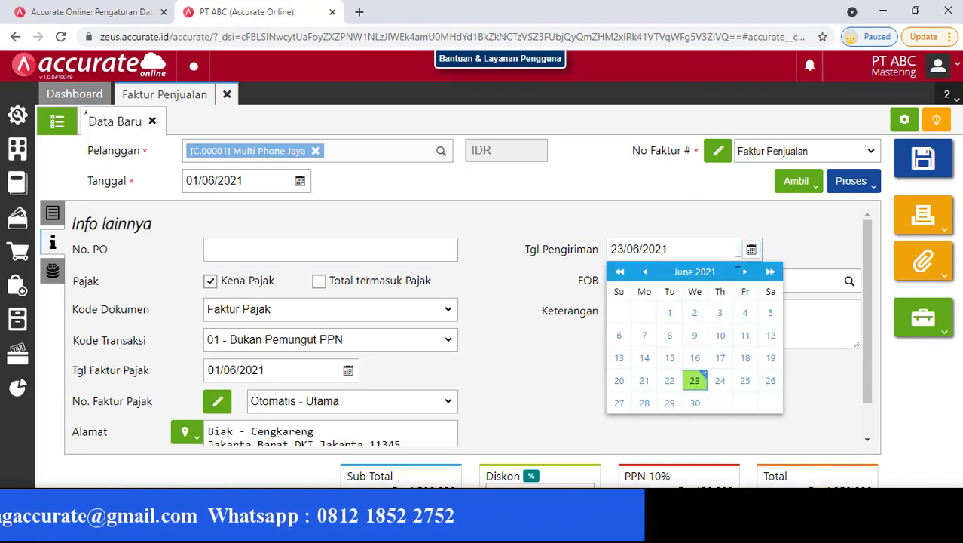
left_click(671, 318)
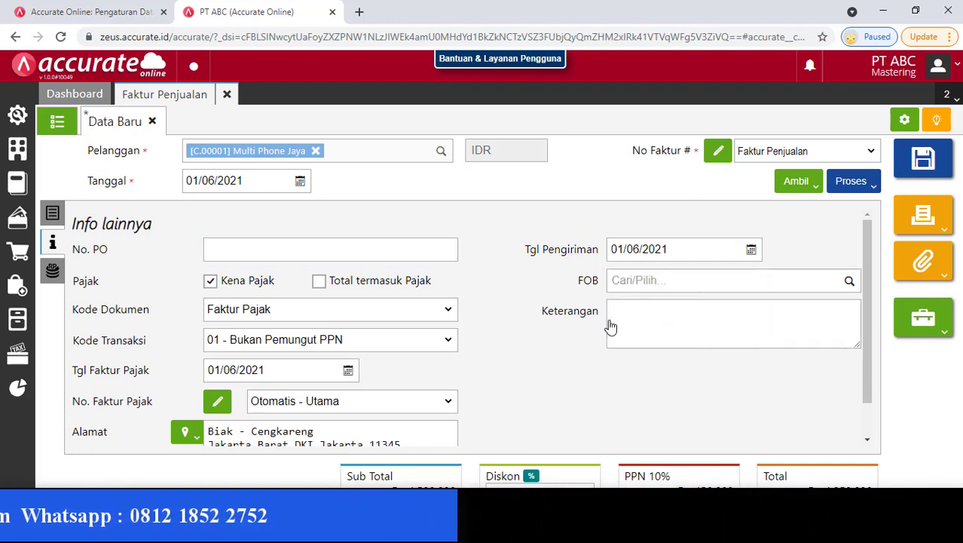
scroll(610, 326, "down", 1)
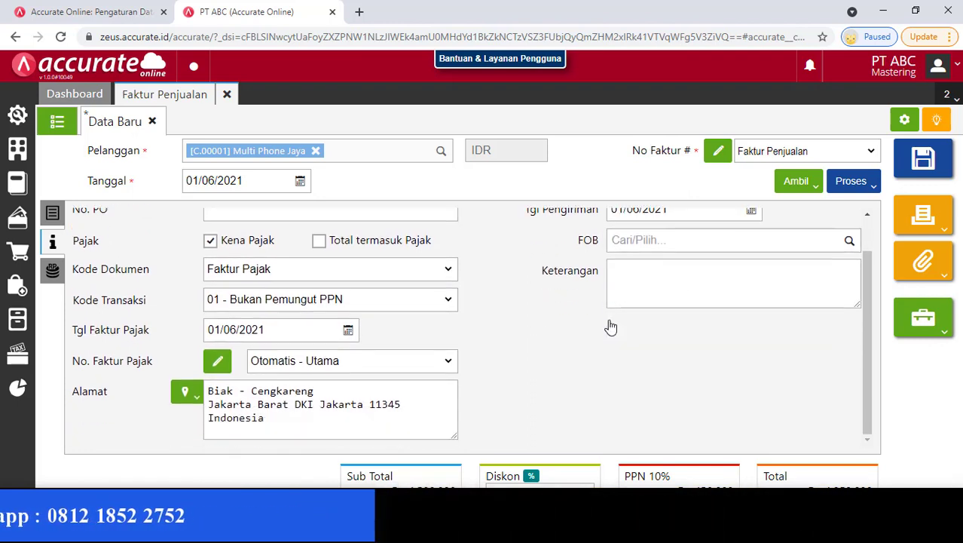
left_click(935, 170)
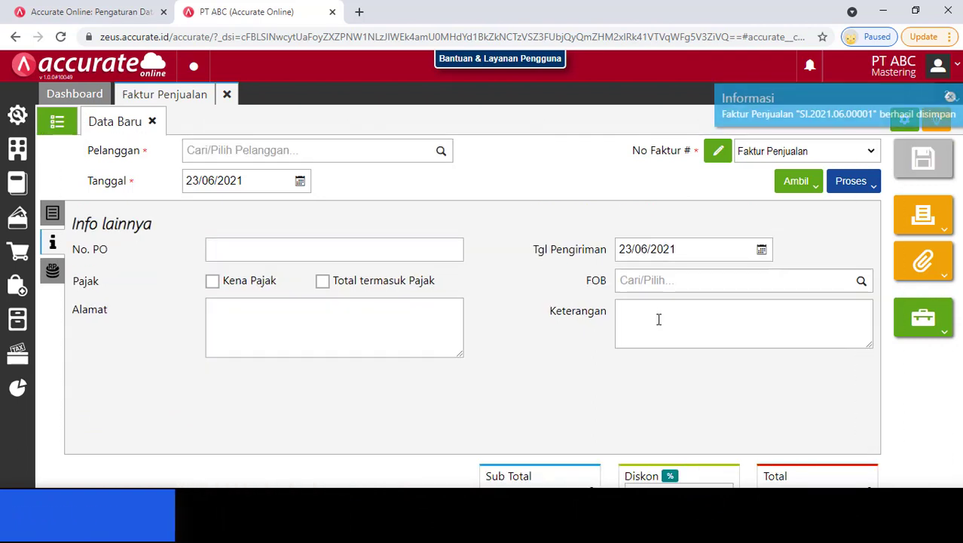
left_click(227, 95)
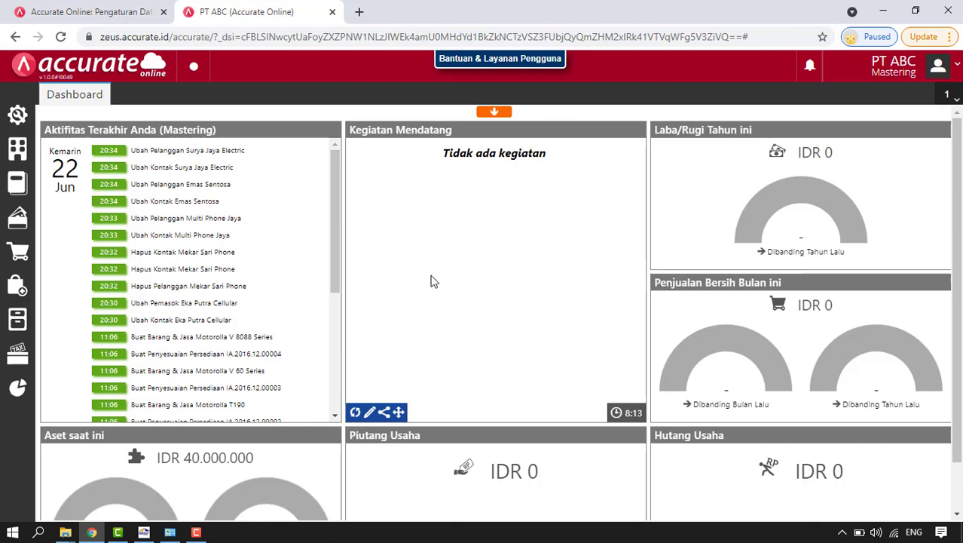
- Start a new Pesanan Penjualan for the customer Emas Sentosa dated 02/06/2021
left_click(19, 256)
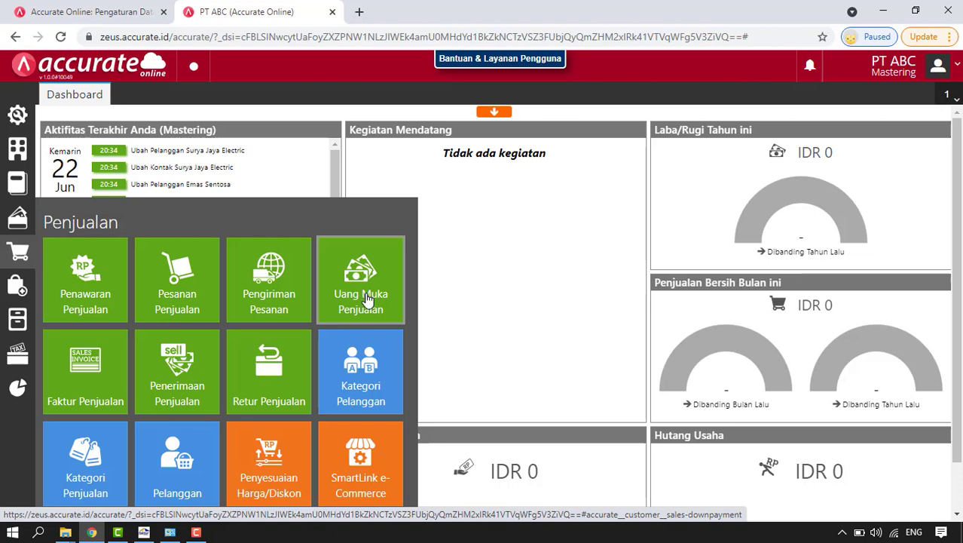
left_click(173, 301)
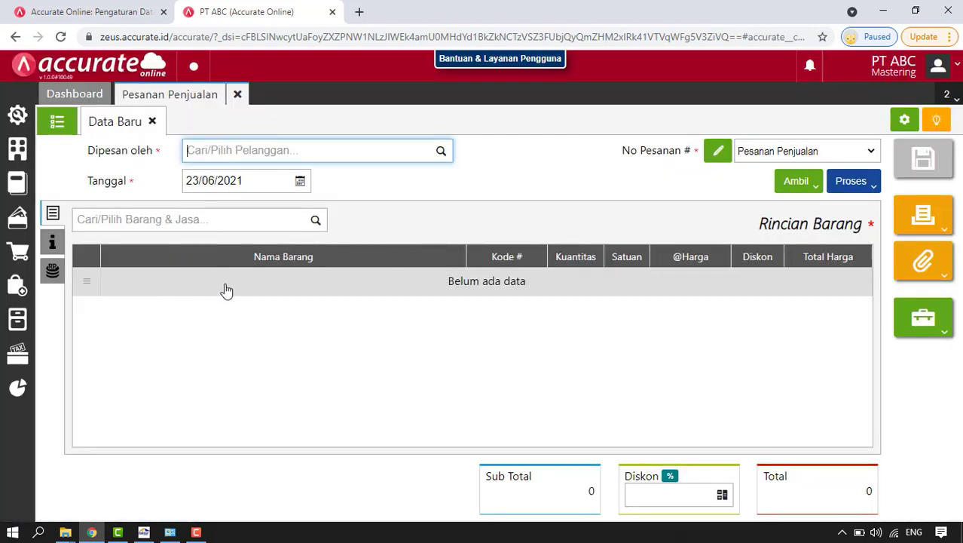
left_click(442, 152)
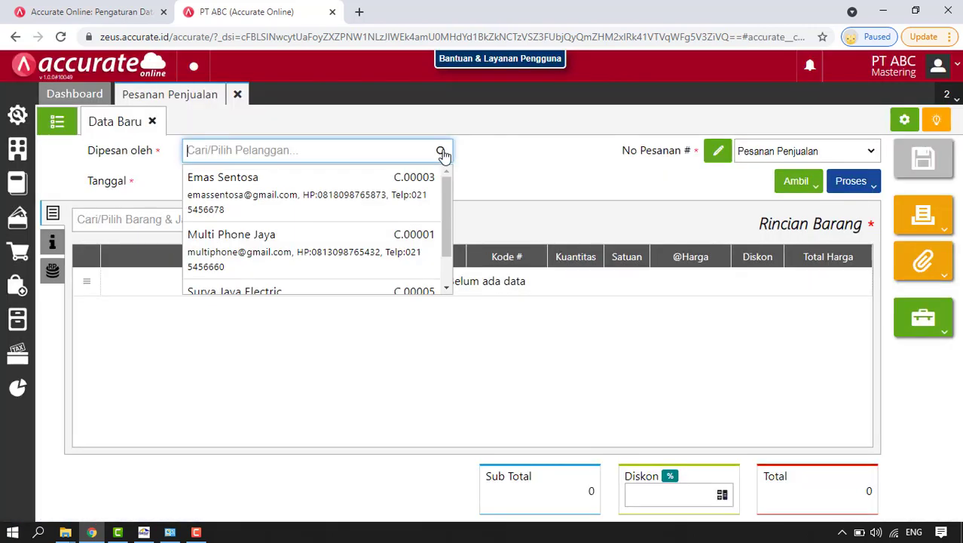
left_click(254, 185)
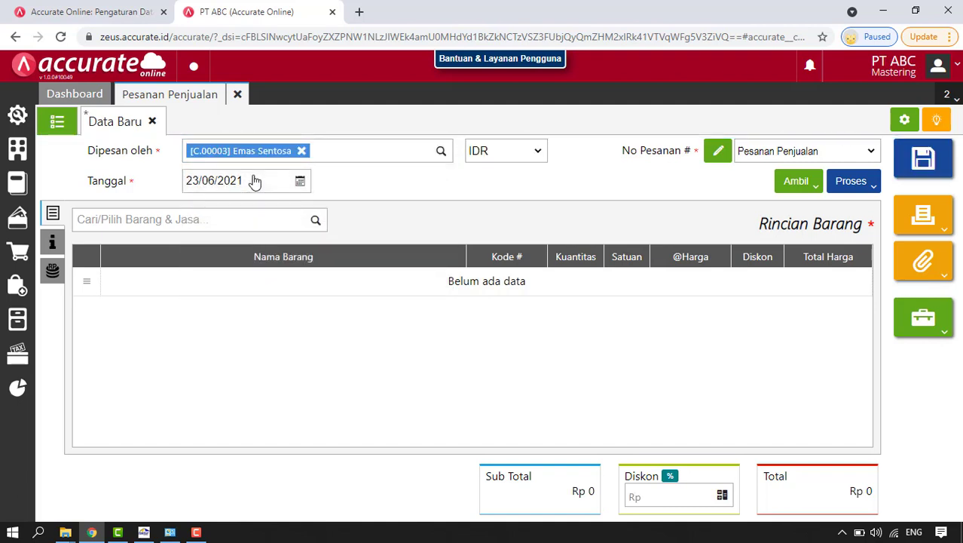
left_click(296, 186)
left_click(273, 247)
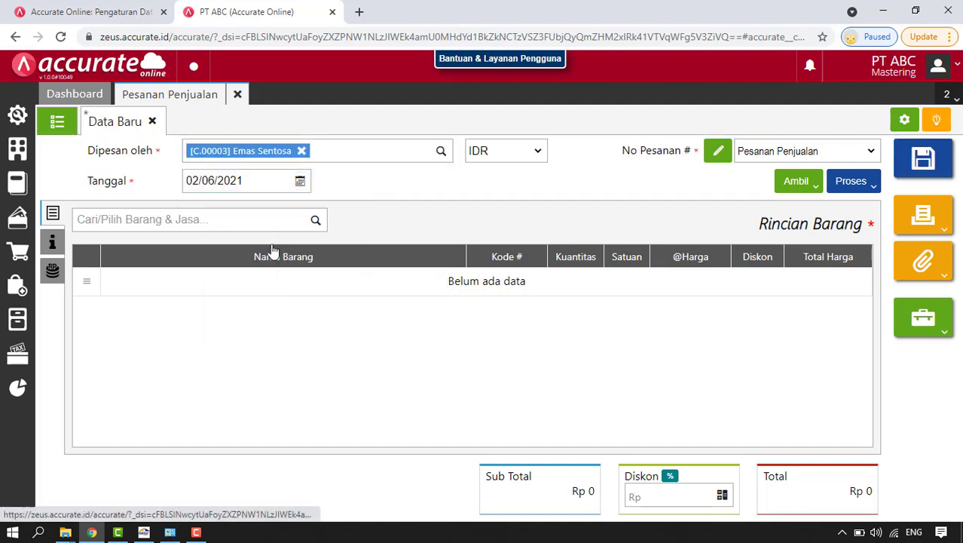
- Add 1 PCS of Motorolla T190 to the sales order, keeping PPN 10% applied
left_click(315, 223)
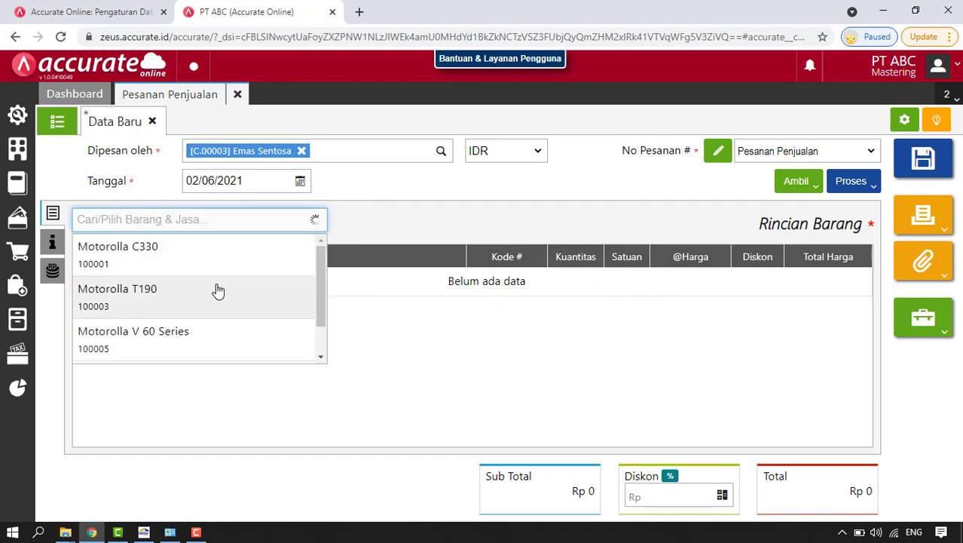
left_click(218, 291)
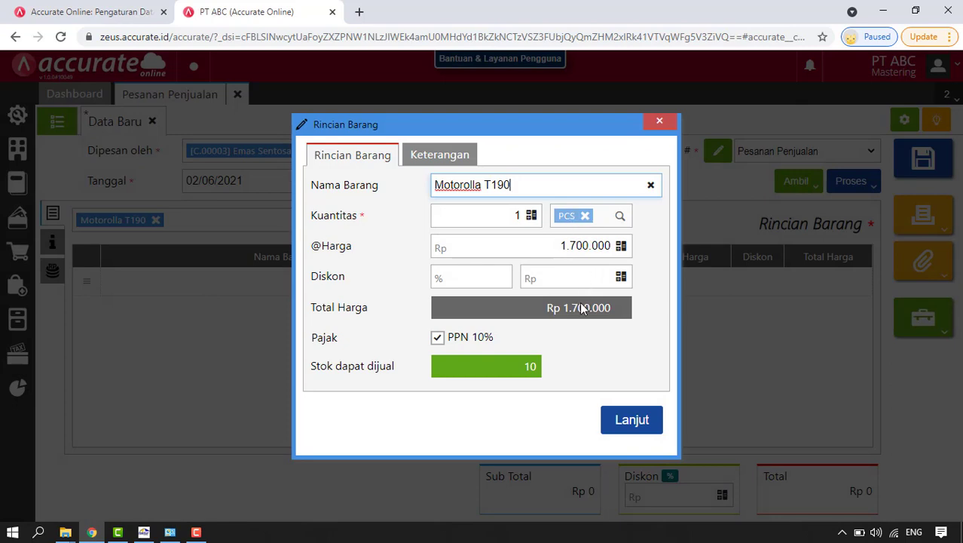
left_click(624, 425)
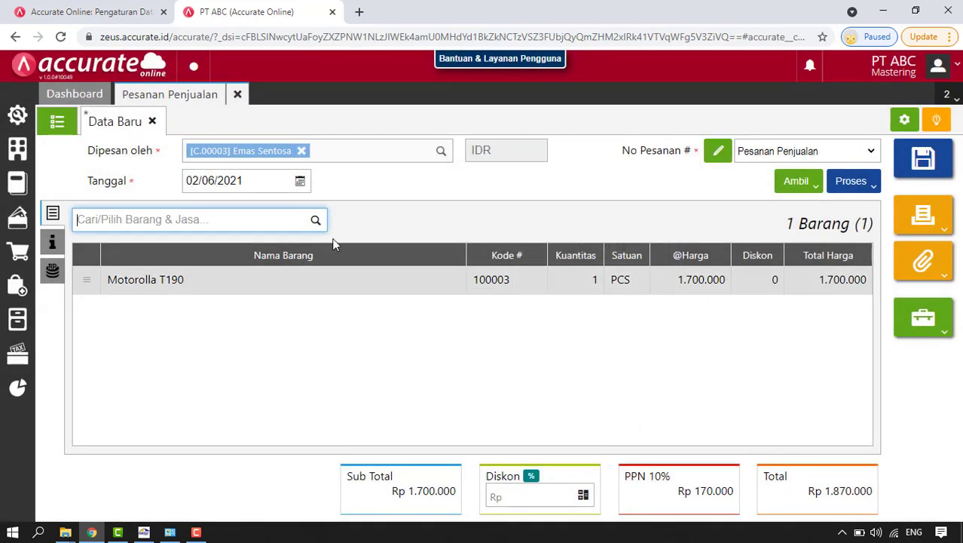
- Set the order's Tgl Pengiriman to 02/06/2021 in Info lainnya and return to the item details
left_click(53, 245)
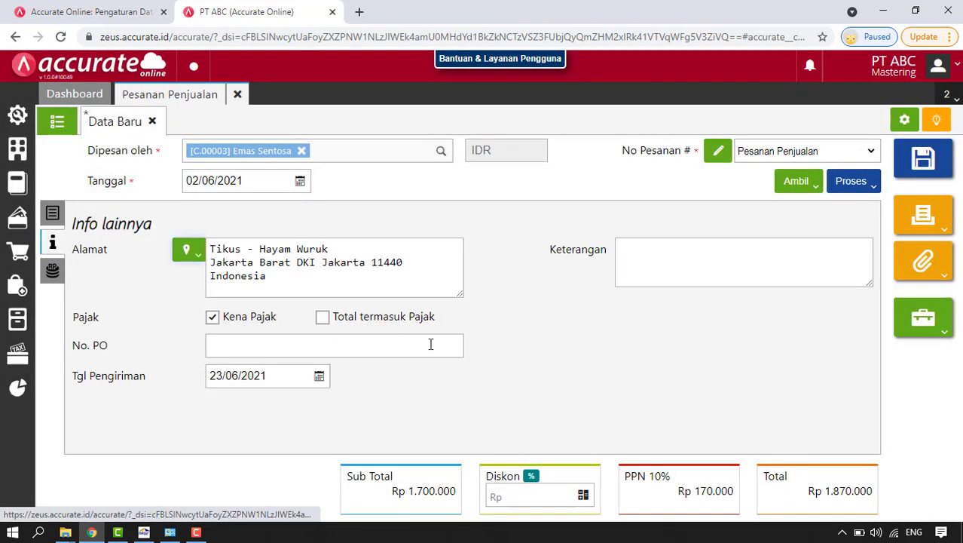
left_click(317, 377)
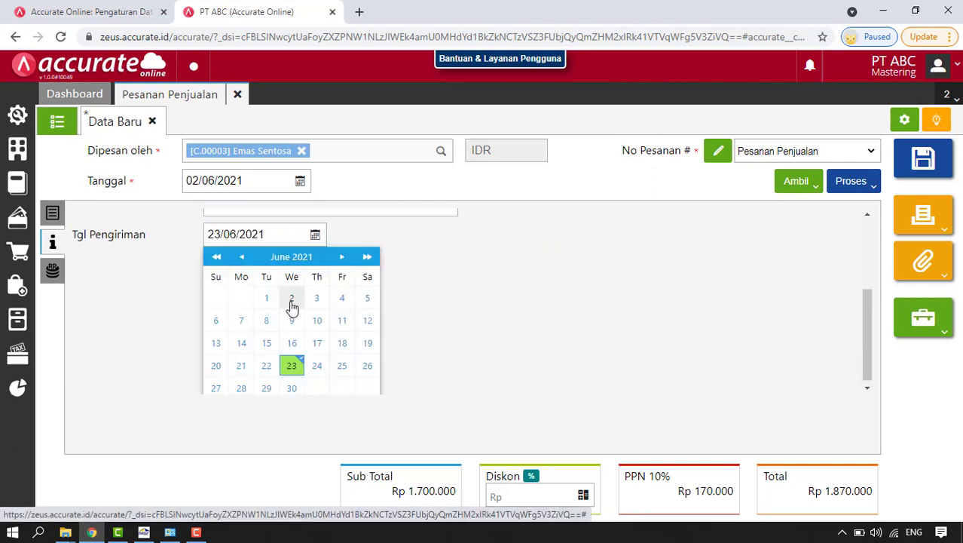
left_click(291, 300)
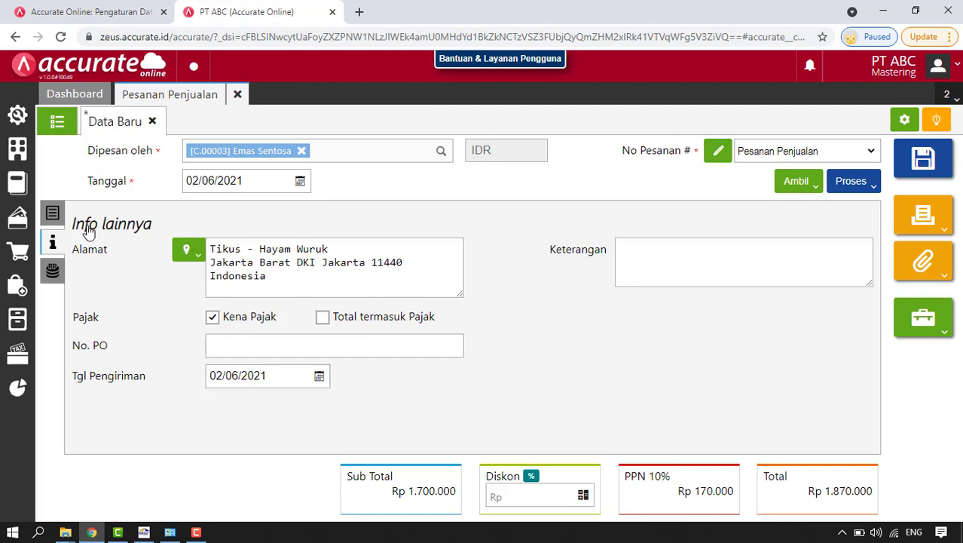
left_click(52, 213)
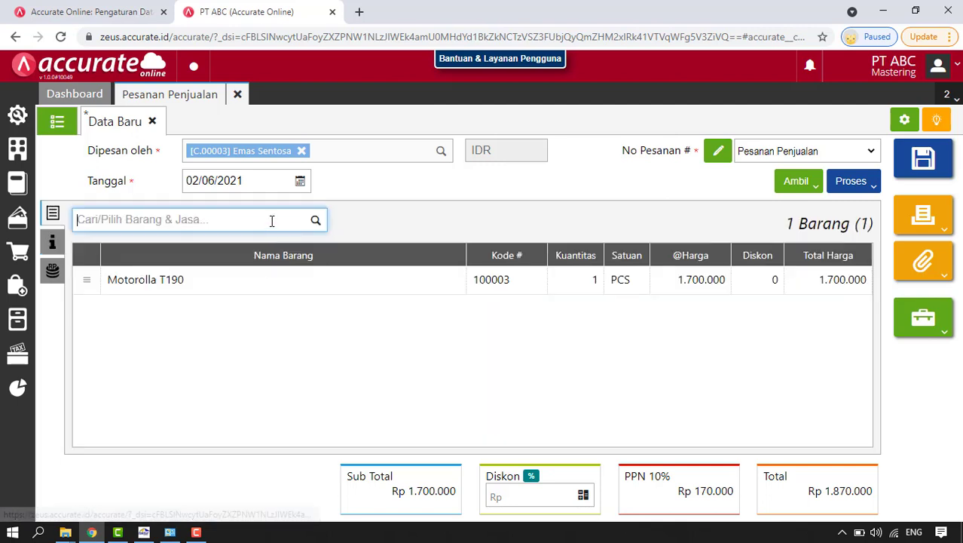
- Process the Emas Sentosa order into an Uang Muka Penjualan dated 02/06/2021
left_click(862, 186)
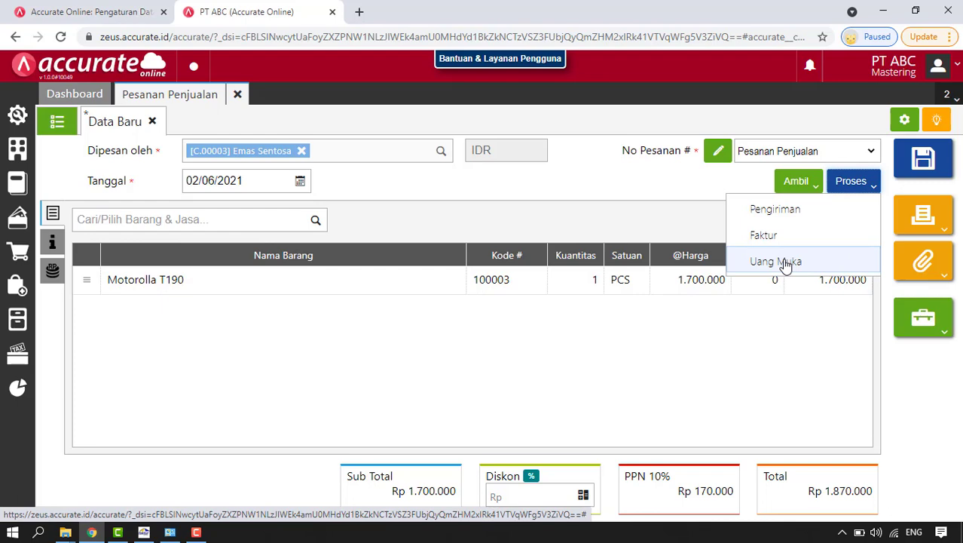
left_click(785, 264)
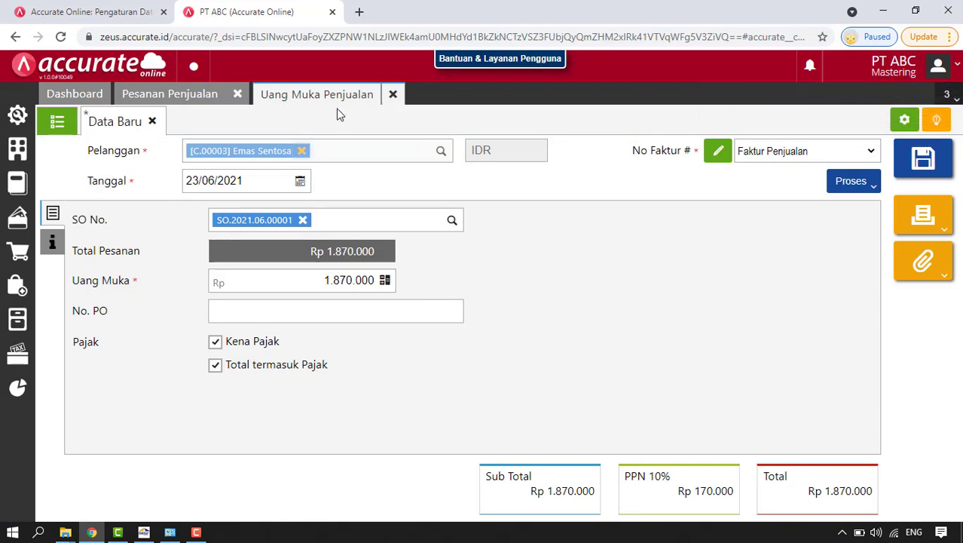
left_click(300, 181)
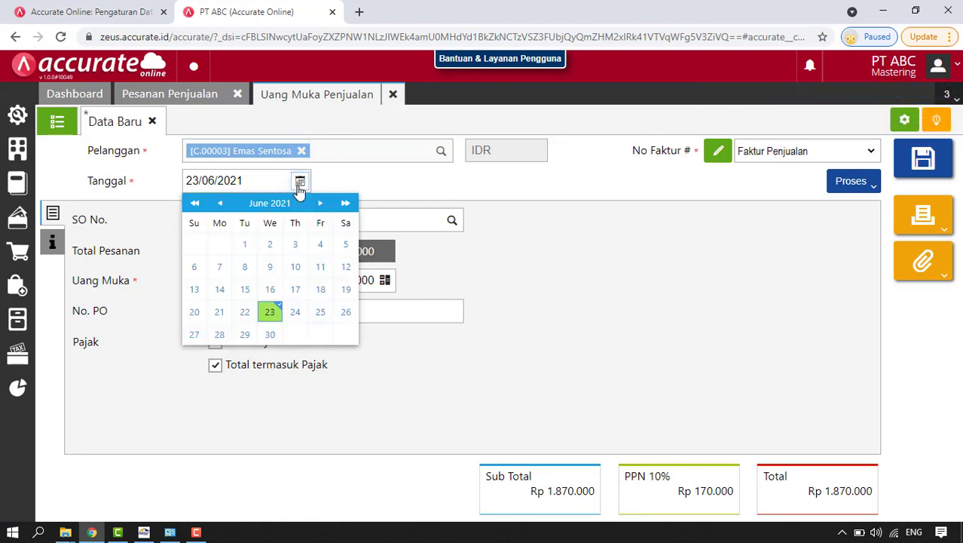
left_click(271, 244)
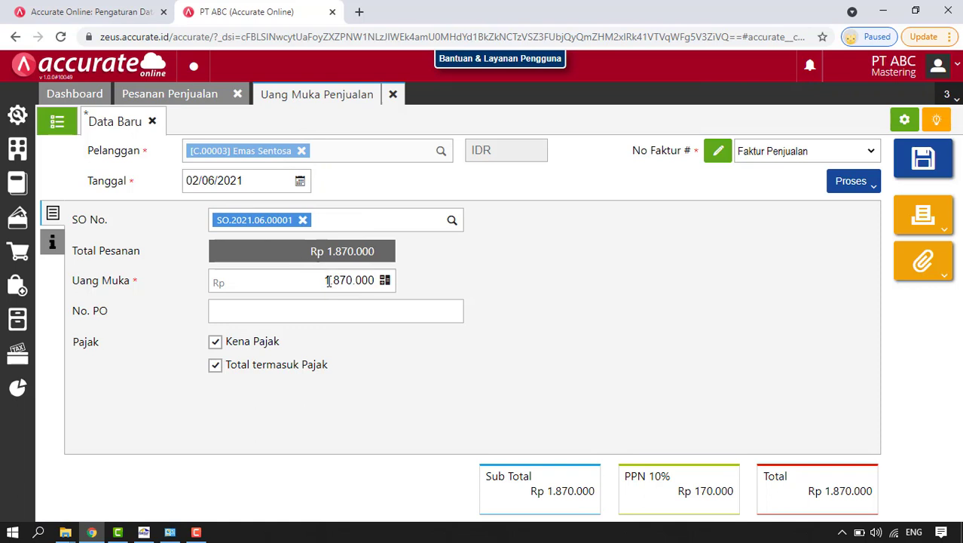
- Set the Uang Muka amount to Rp 700.000 and turn off Total termasuk Pajak, leaving Kena Pajak on
left_click_drag(286, 280, 445, 287)
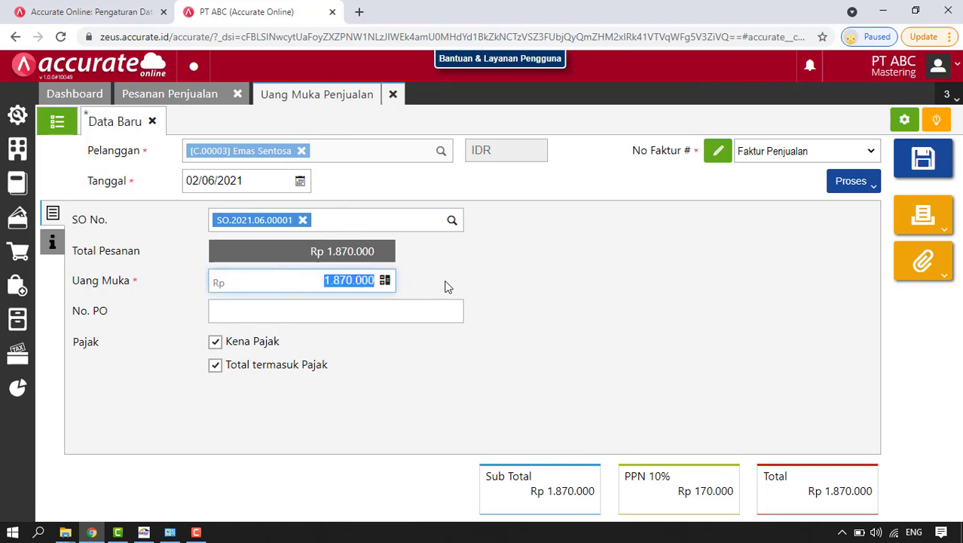
type("70")
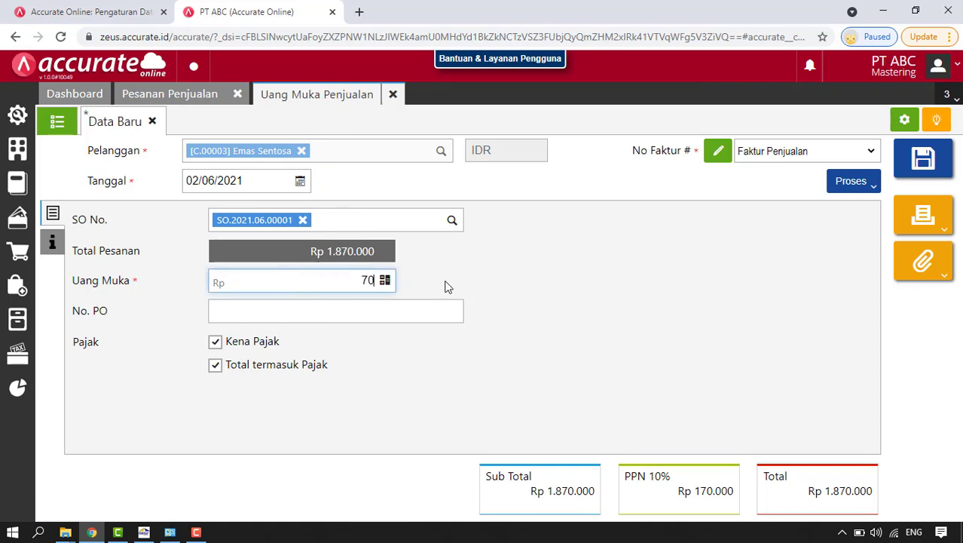
type("0.000")
left_click(216, 368)
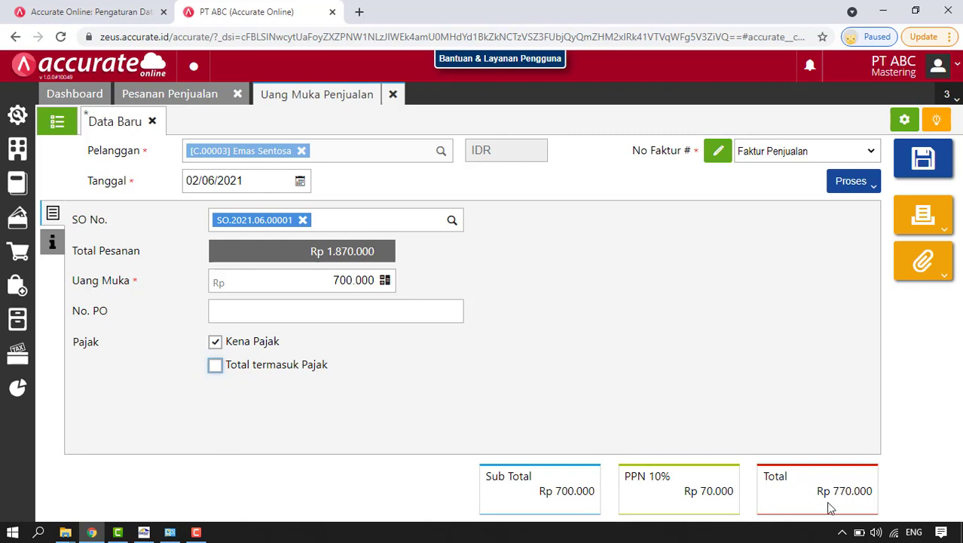
- Review the down payment's Faktur Pajak details in Info lainnya, save it and close the Uang Muka Penjualan and Pesanan Penjualan modules
left_click(53, 242)
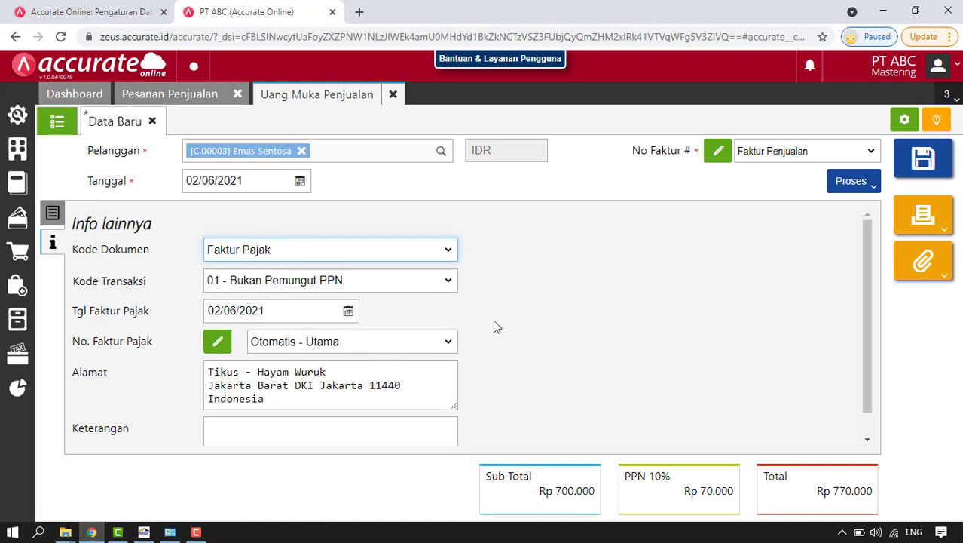
scroll(495, 322, "down", 1)
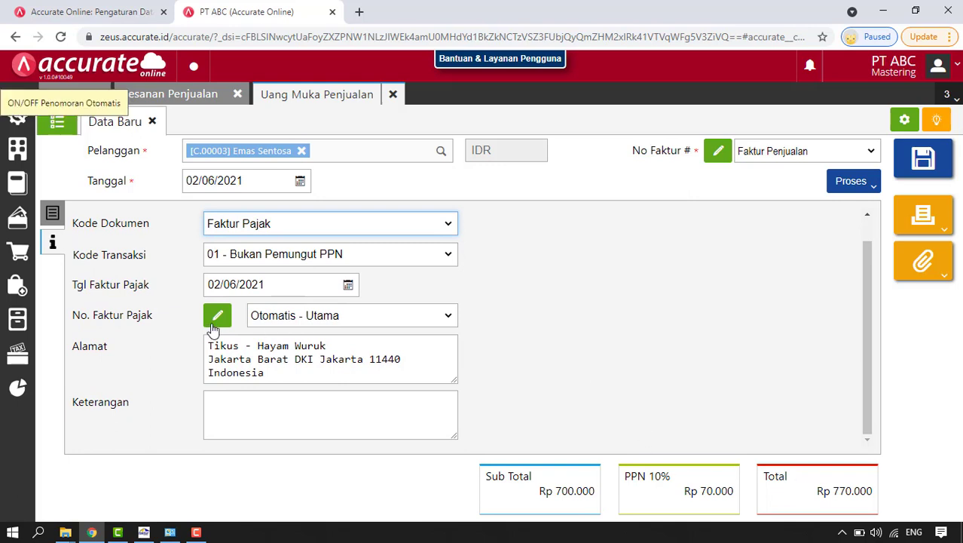
scroll(390, 339, "up", 1)
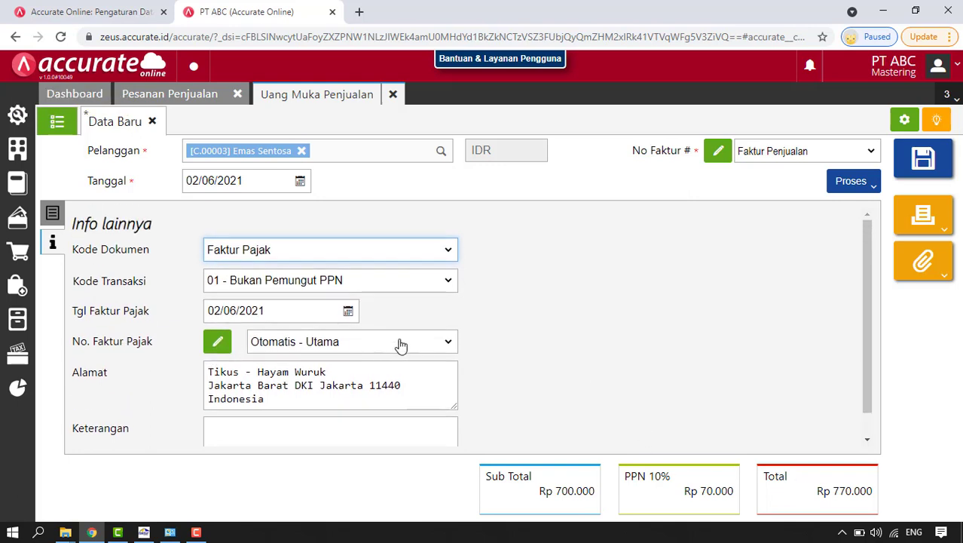
left_click(867, 183)
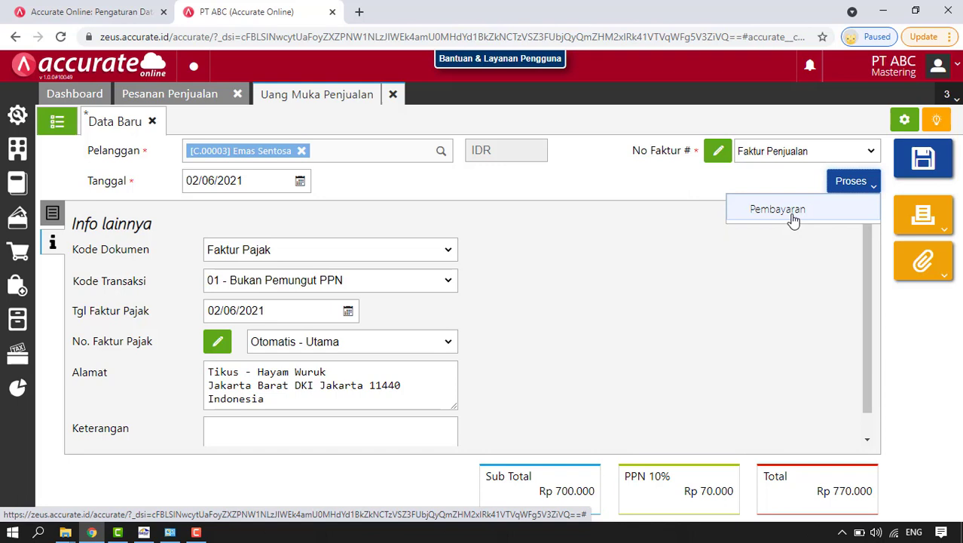
left_click(925, 166)
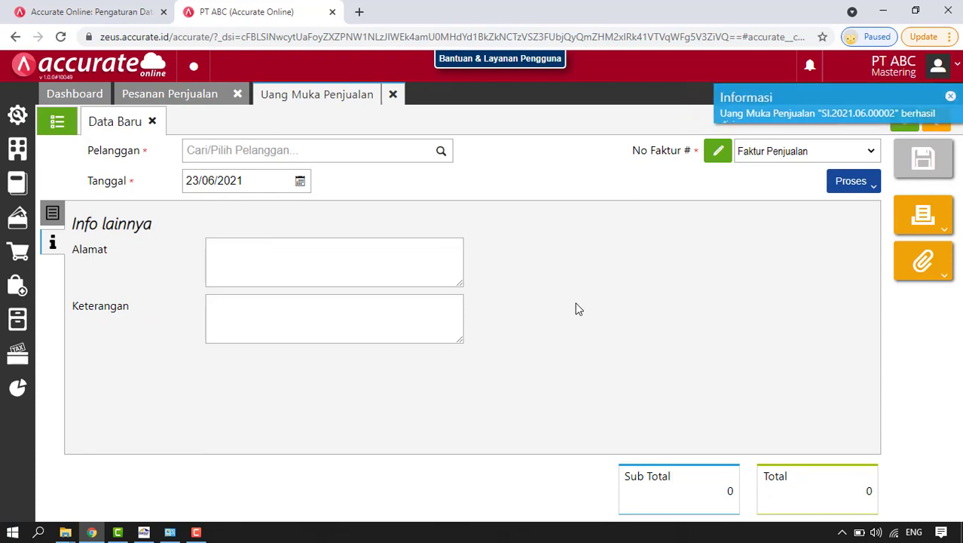
left_click(393, 94)
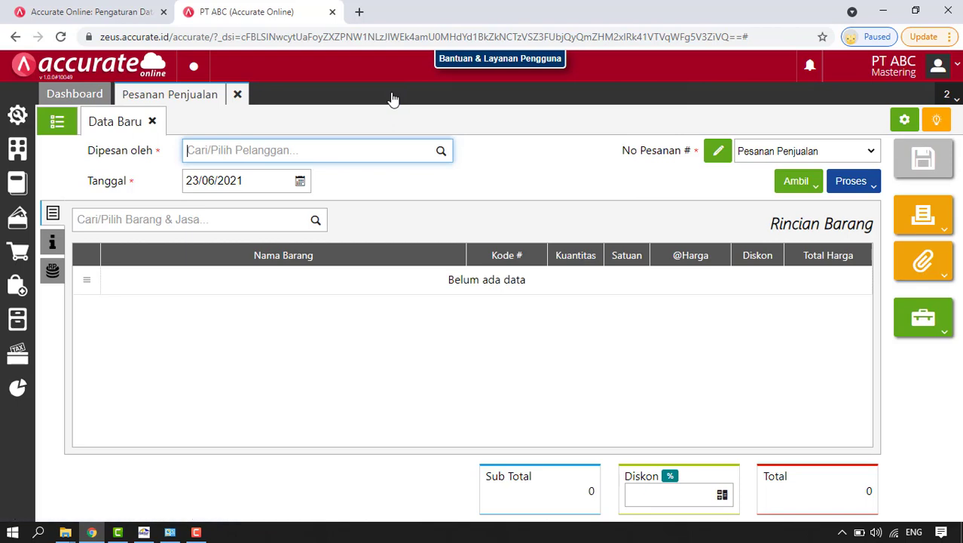
left_click(238, 94)
- Start a new Faktur Penjualan for the customer Emas Sentosa dated 03/06/2021
mouse_move(20, 252)
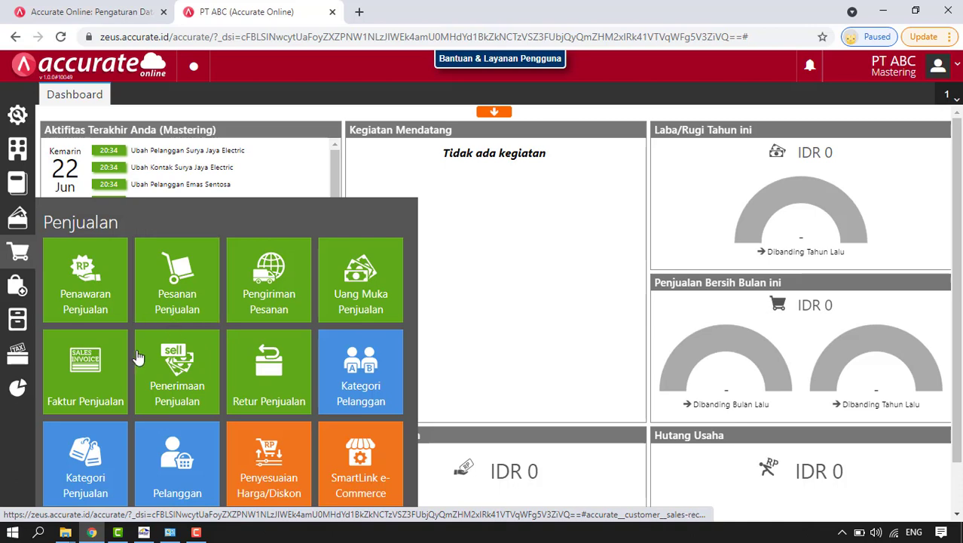
left_click(104, 380)
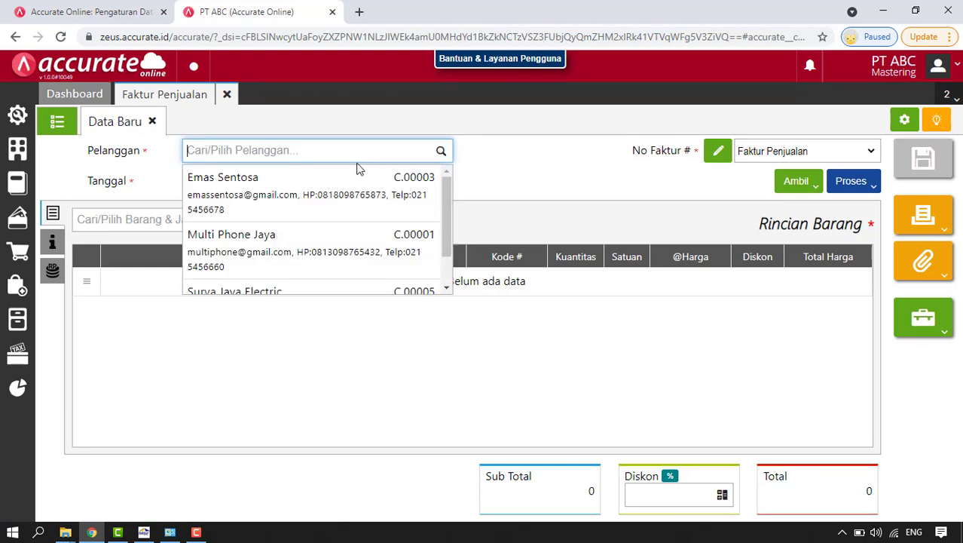
left_click(275, 189)
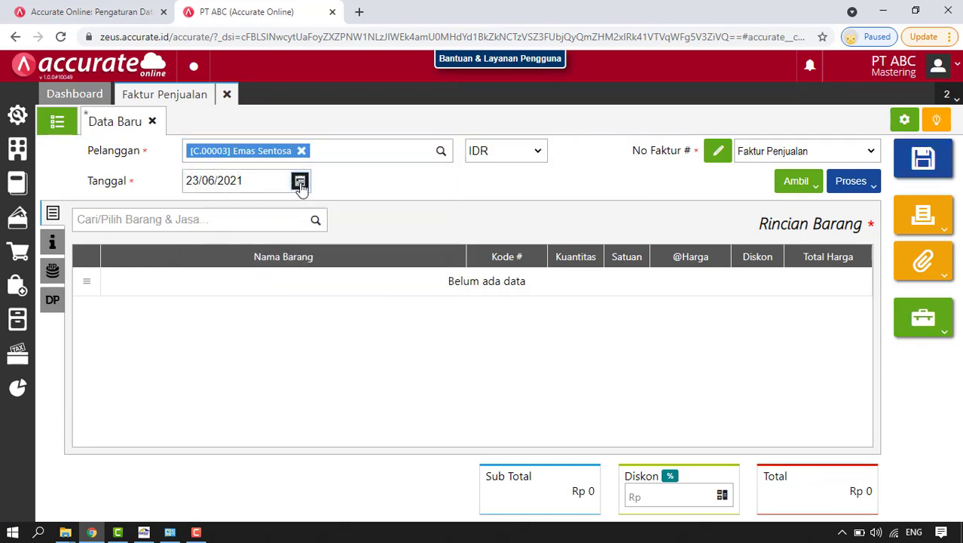
left_click(300, 182)
left_click(294, 244)
- Copy the Motorolla T190 line and its down payment from Emas Sentosa's Pesanan Penjualan into the invoice
left_click(805, 182)
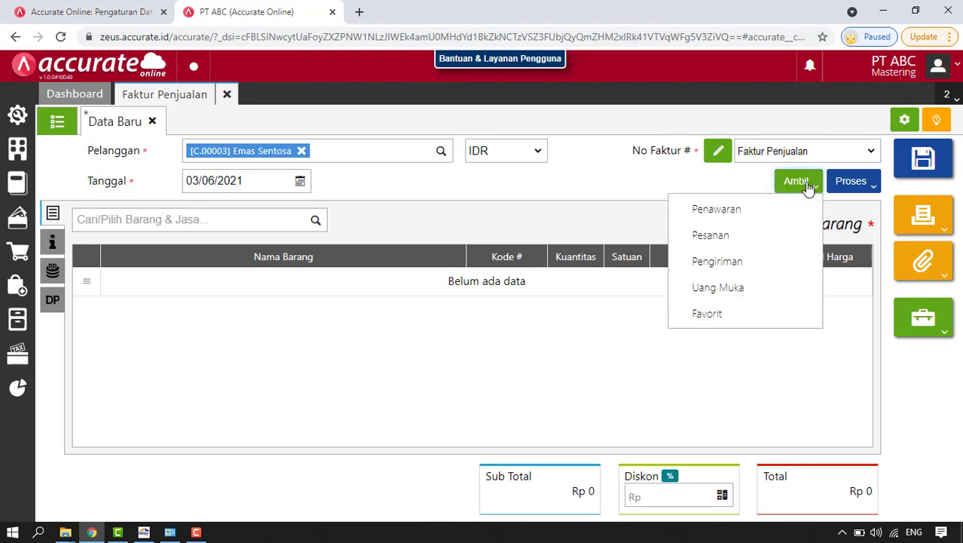
left_click(716, 236)
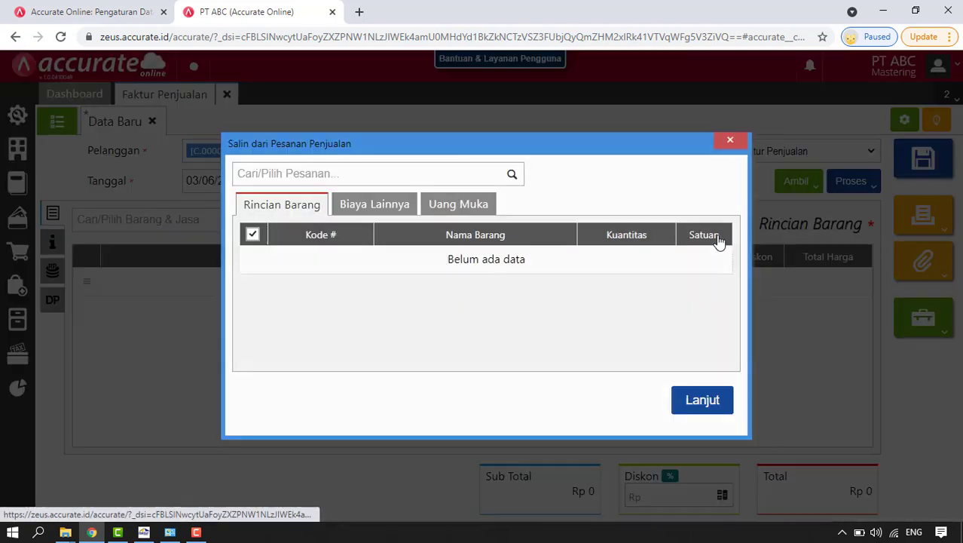
left_click(511, 181)
left_click(346, 215)
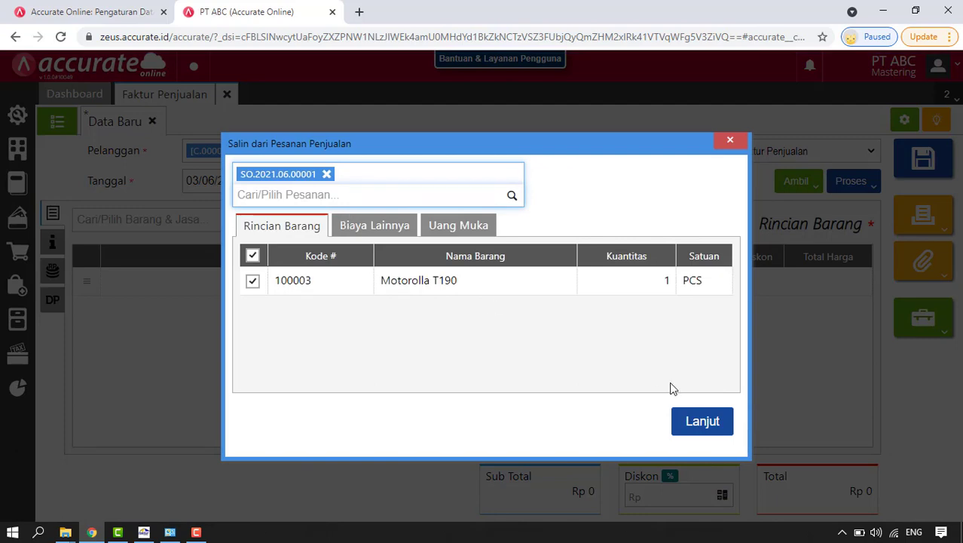
left_click(698, 428)
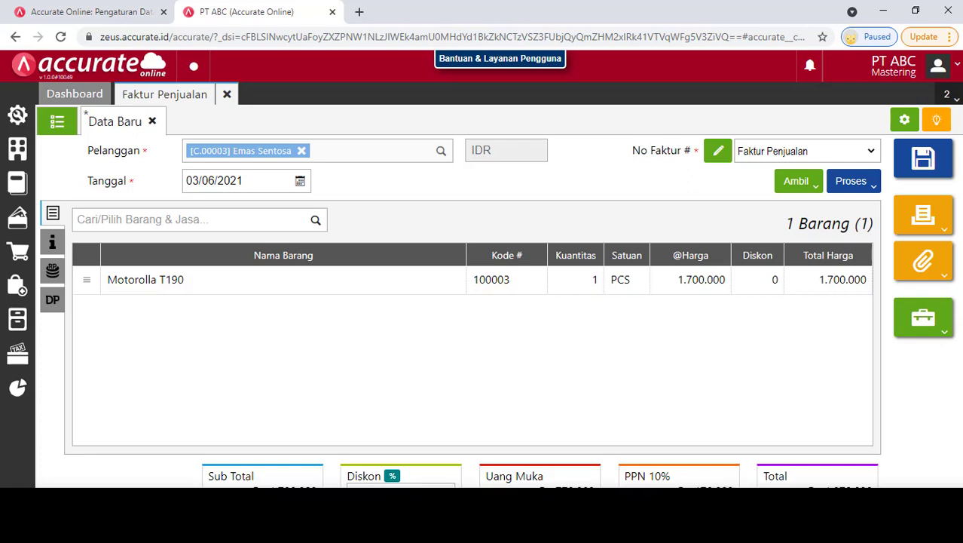
- Review the invoice's applied Uang Muka and its tax details in Info lainnya, and save the invoice
left_click(51, 305)
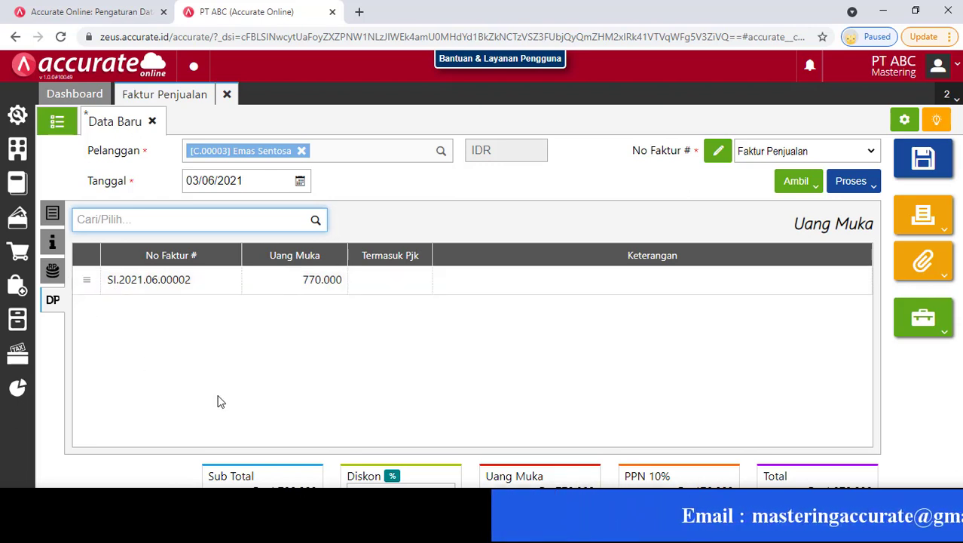
left_click(52, 242)
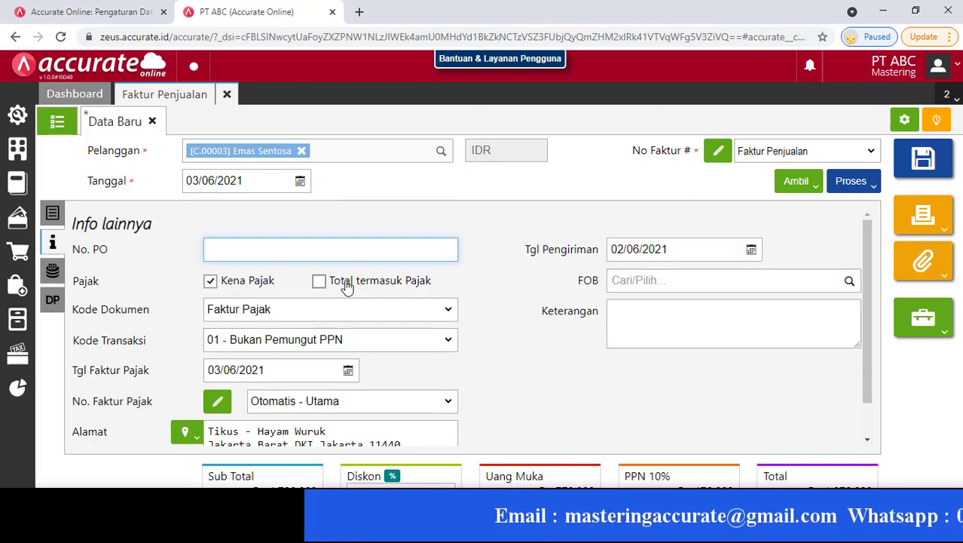
scroll(397, 296, "down", 1)
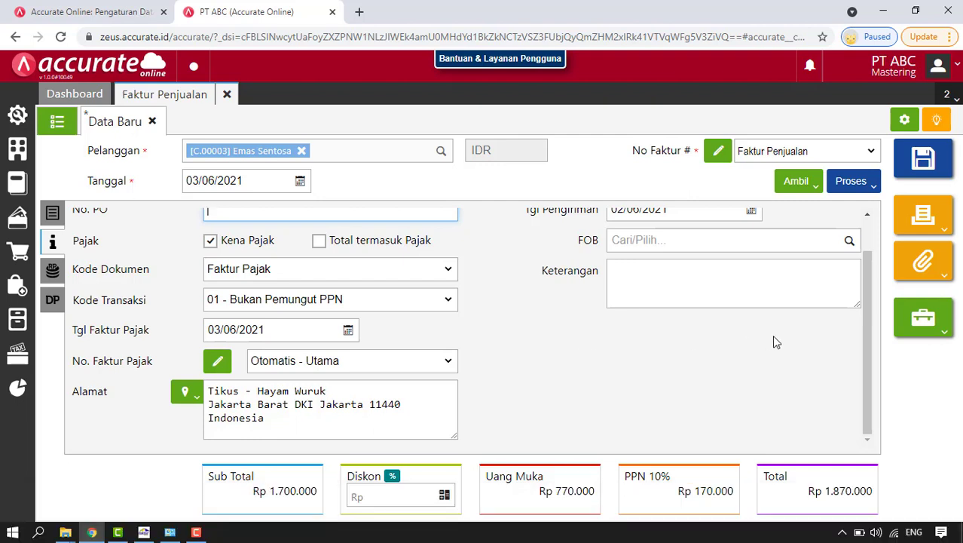
left_click(852, 182)
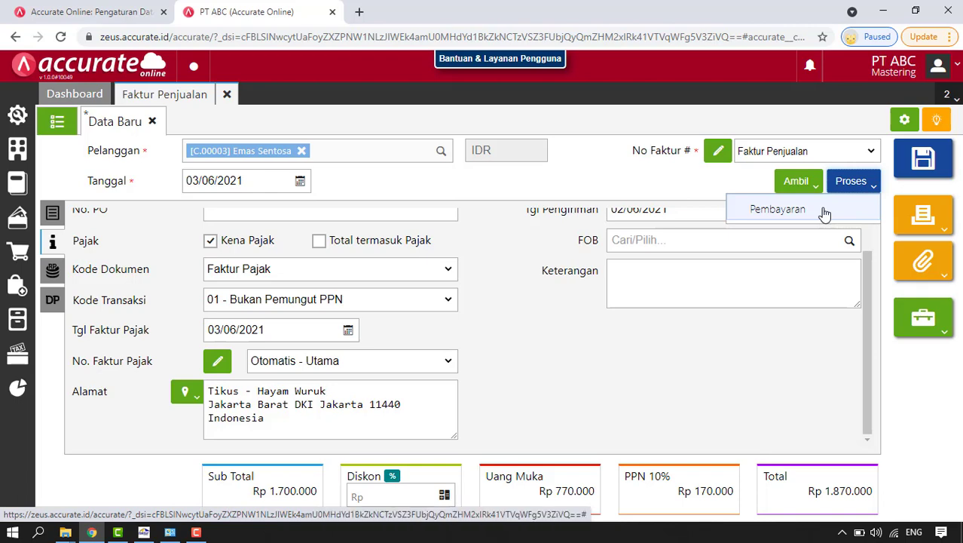
left_click(925, 172)
- Open the saved Emas Sentosa invoice from the Faktur Penjualan list, check its No. Faktur Pajak in Info lainnya and close it
left_click(57, 128)
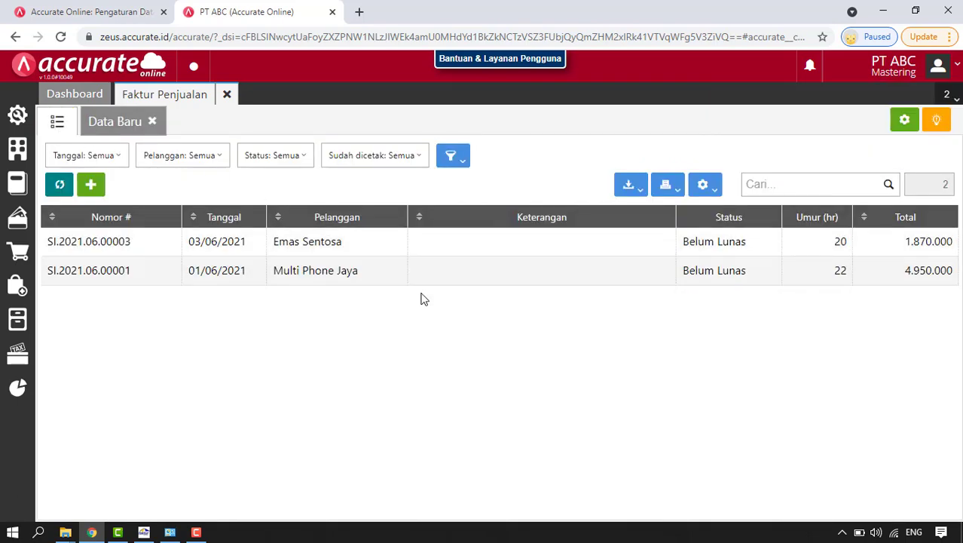
left_click(346, 254)
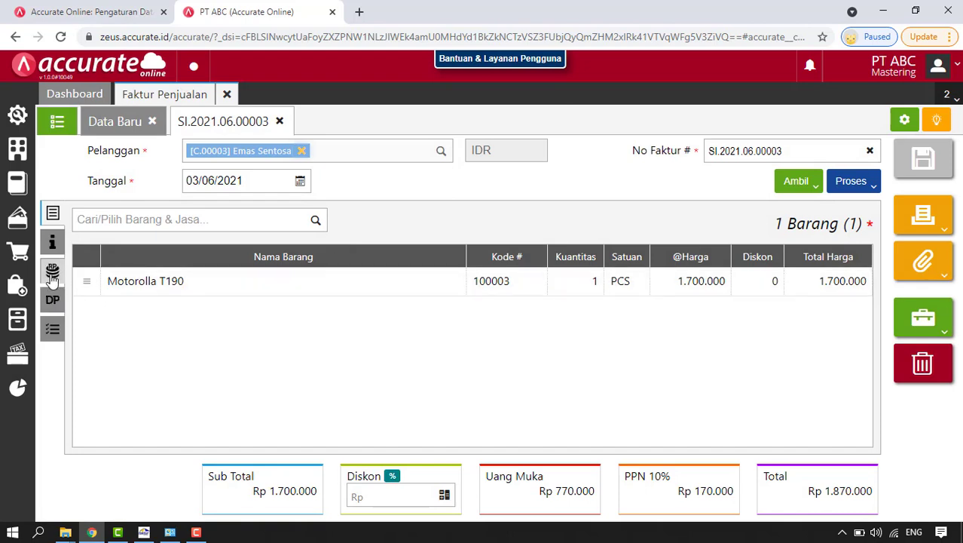
left_click(50, 241)
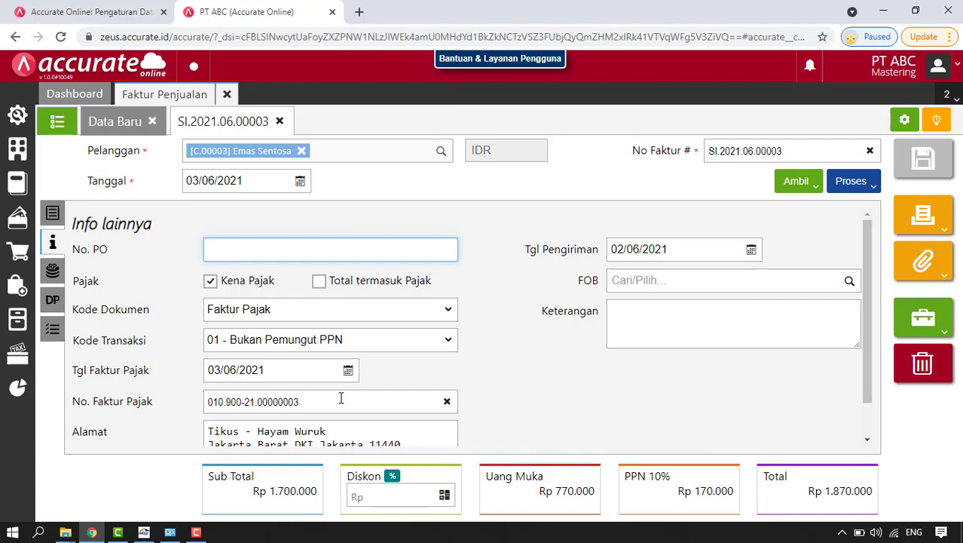
left_click(279, 122)
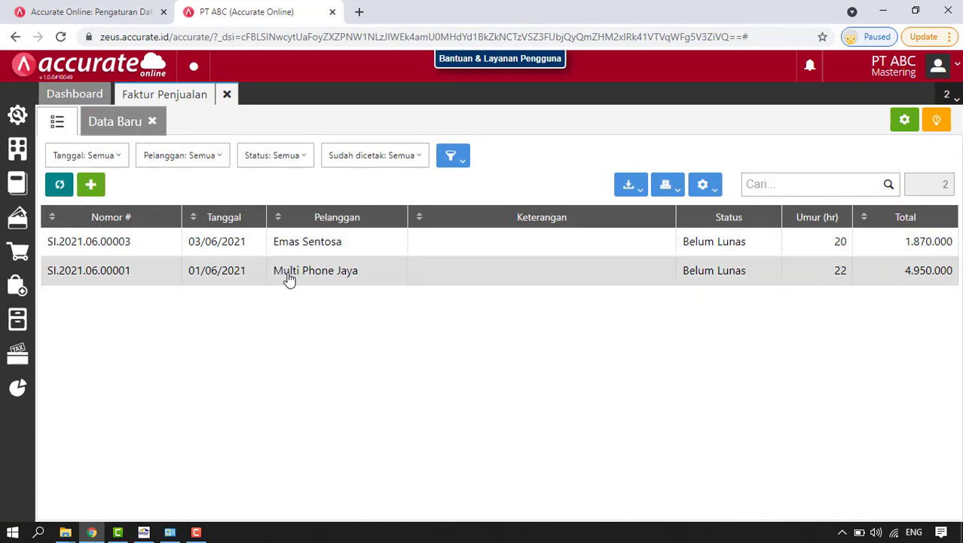
- Open the saved Multi Phone Jaya invoice, check its No. Faktur Pajak in Info lainnya, and close Faktur Penjualan
left_click(289, 279)
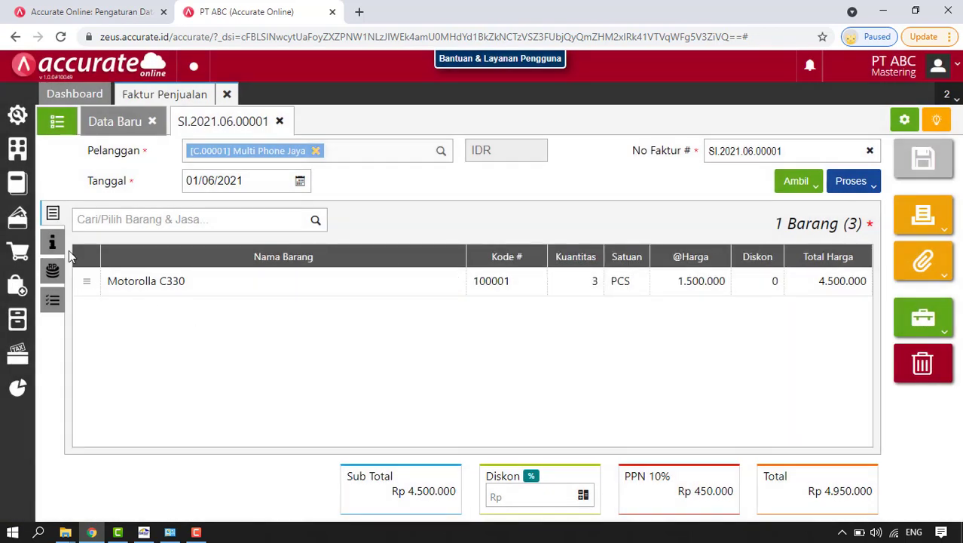
left_click(52, 242)
scroll(298, 350, "down", 1)
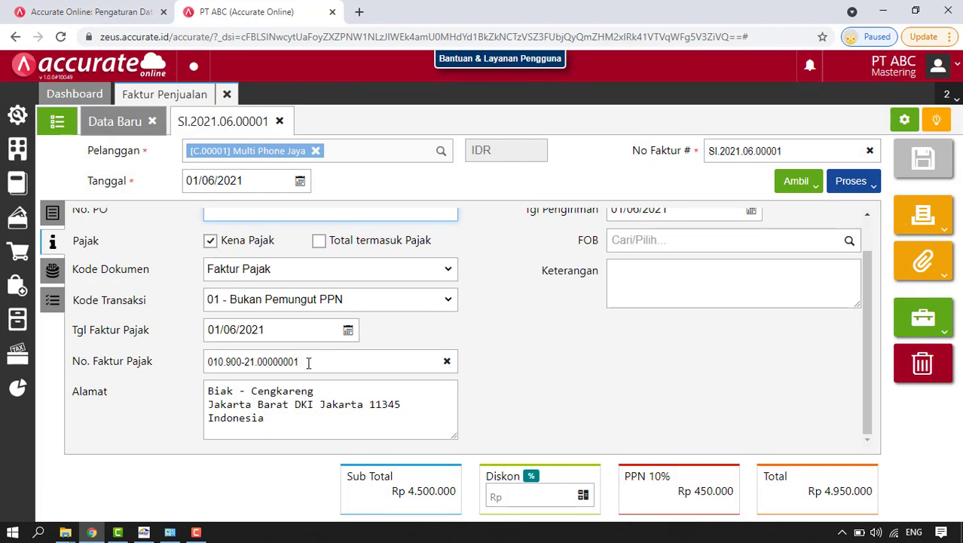
left_click(280, 121)
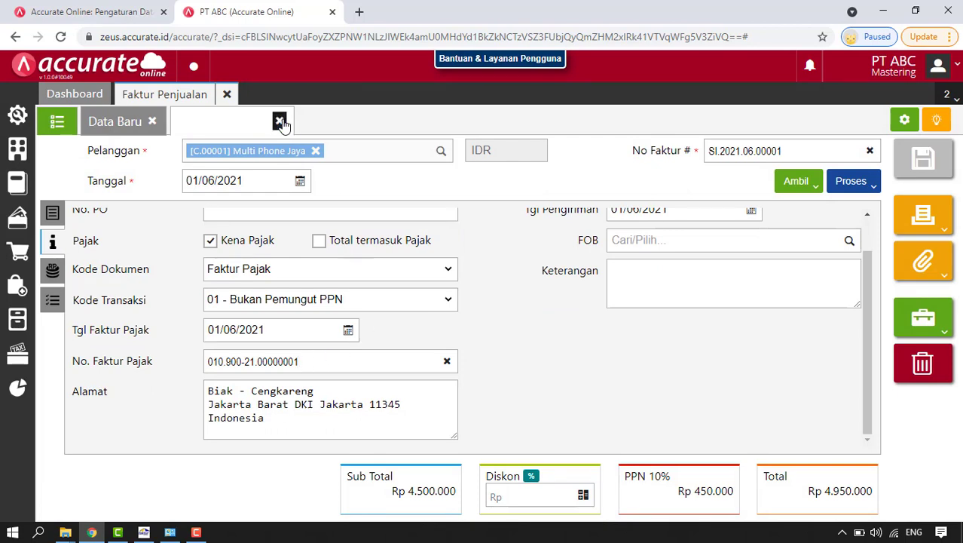
left_click(227, 95)
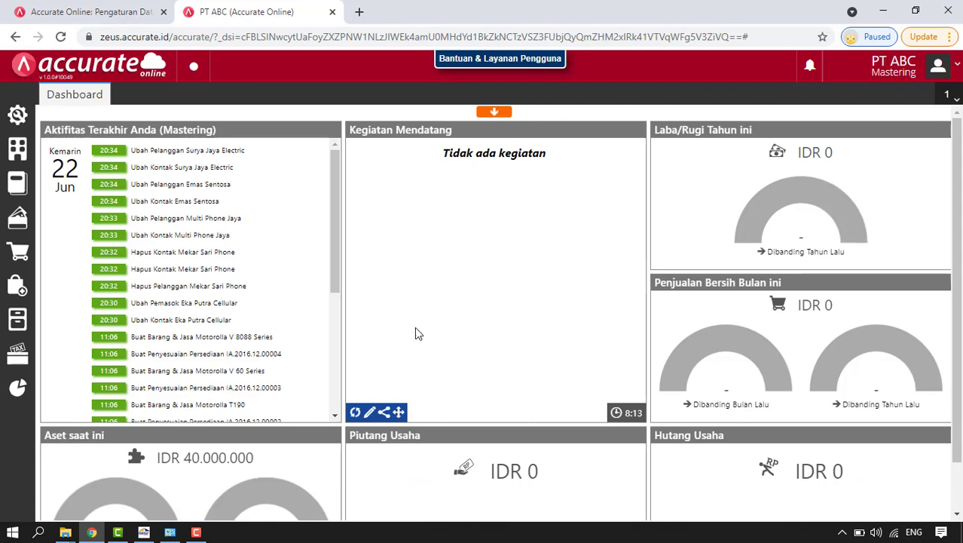
- Start a new Faktur Penjualan for the customer Surya Jaya Electric dated 04/06/2021
left_click(21, 255)
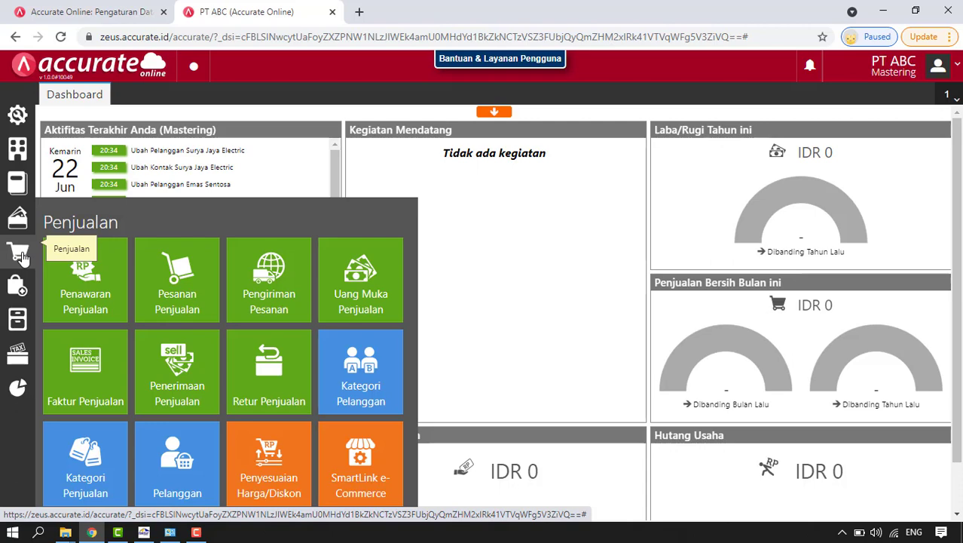
left_click(103, 400)
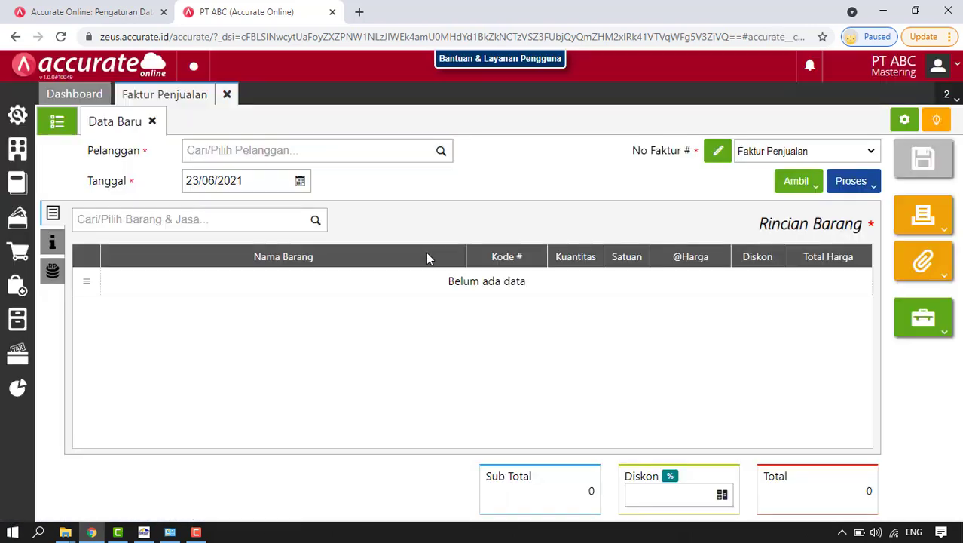
left_click(439, 153)
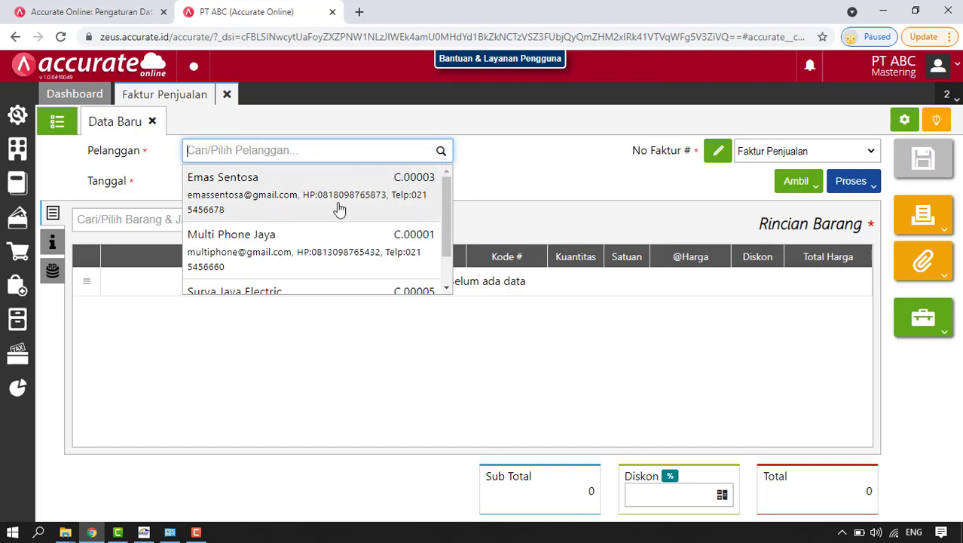
scroll(319, 222, "down", 1)
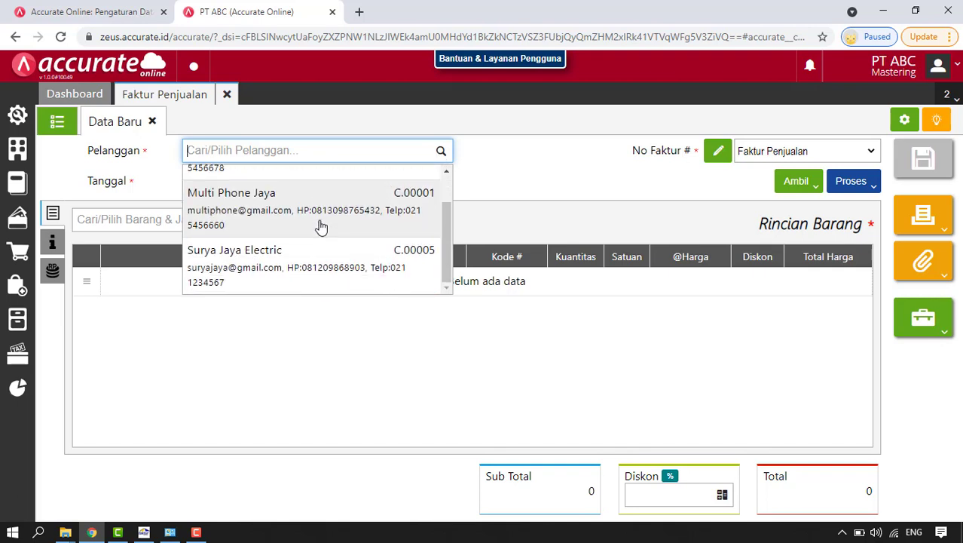
left_click(313, 265)
left_click_drag(404, 181, 454, 177)
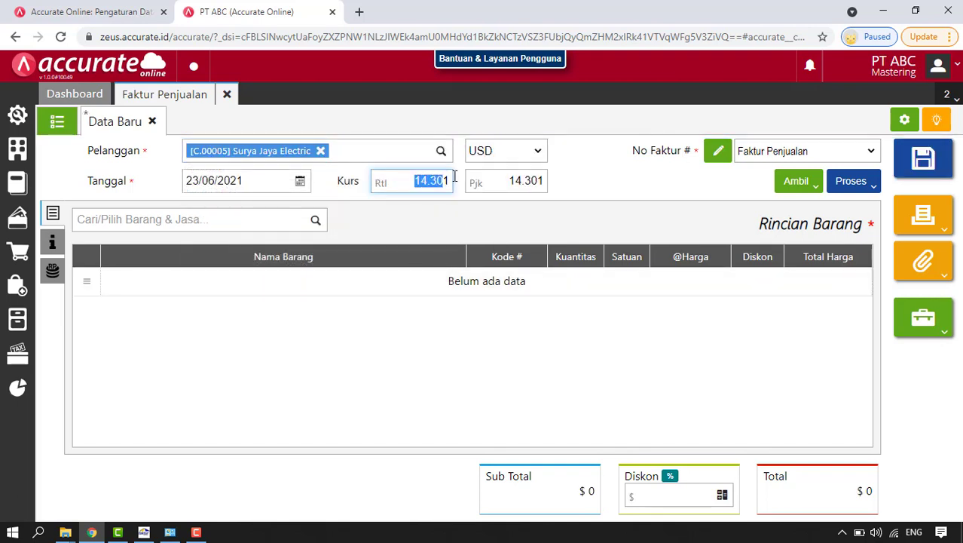
left_click(300, 183)
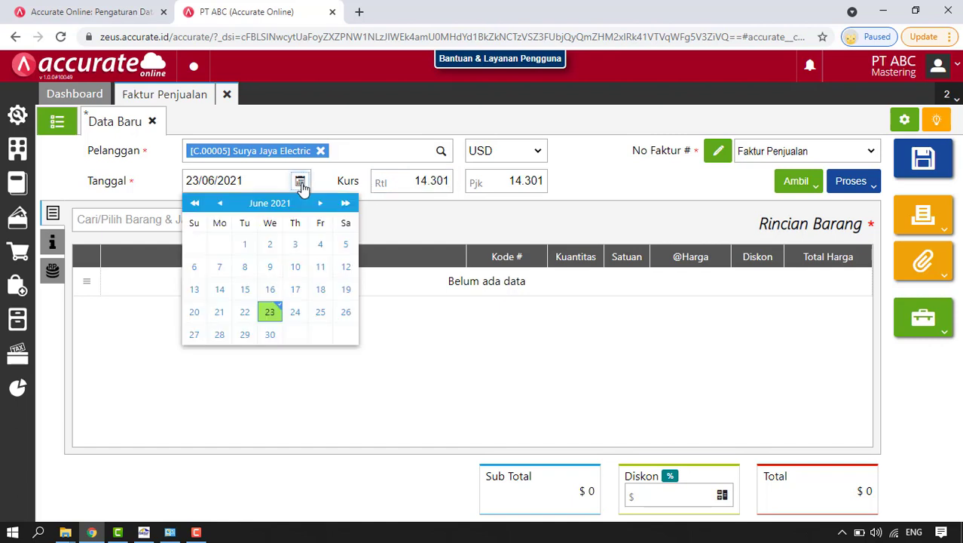
left_click(320, 243)
- Set the invoice's Kurs to 14.000 for the Rtl rate and 14.200 for the Pjk tax rate
left_click_drag(416, 182, 486, 183)
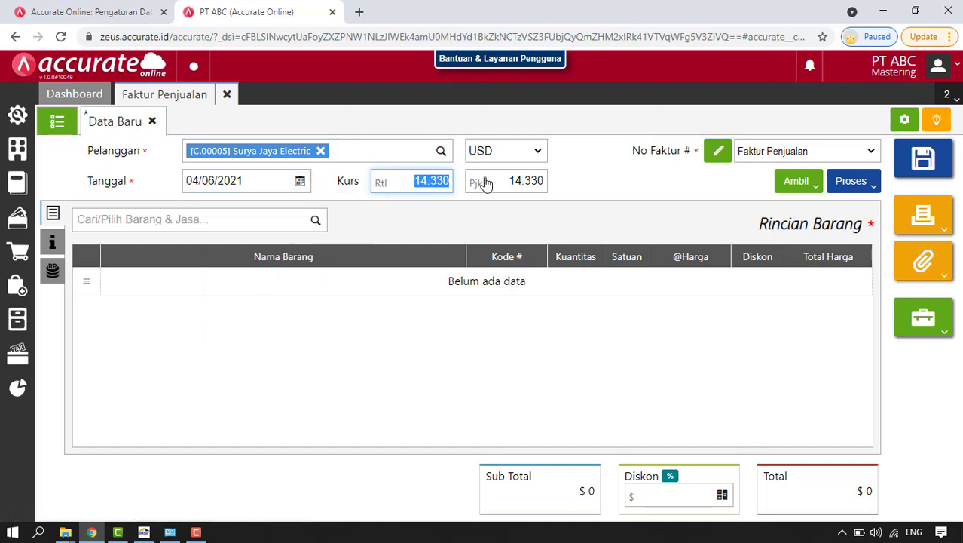
type("14")
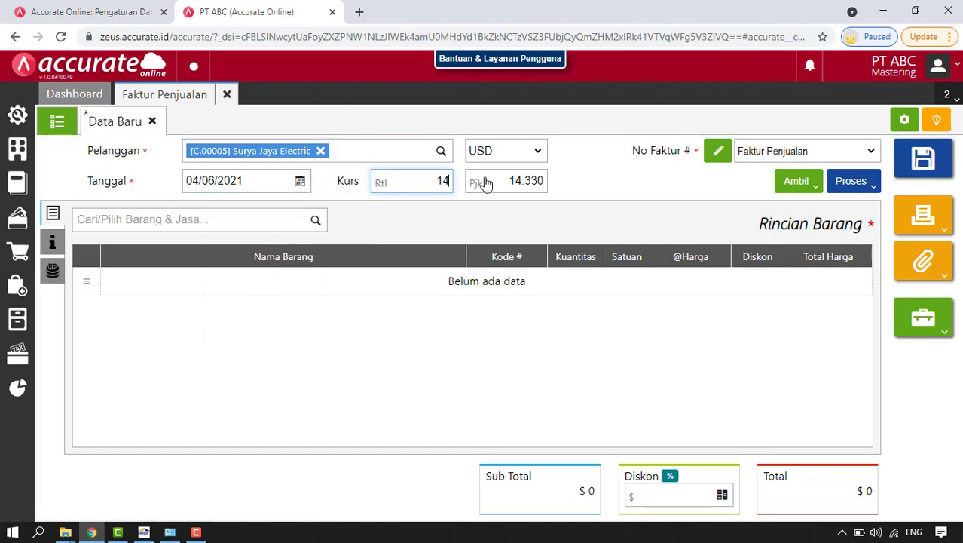
type(".000")
key("Tab")
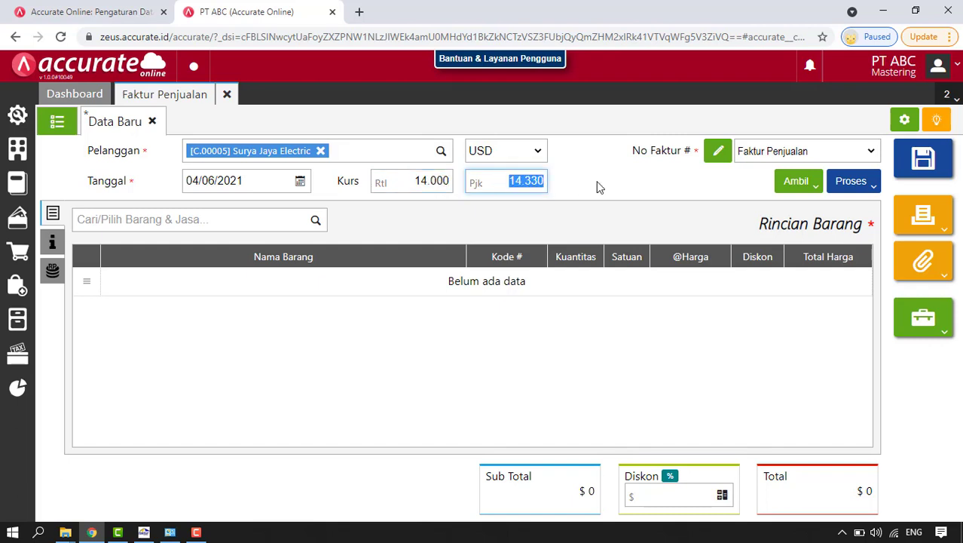
type("14.200")
left_click(397, 182)
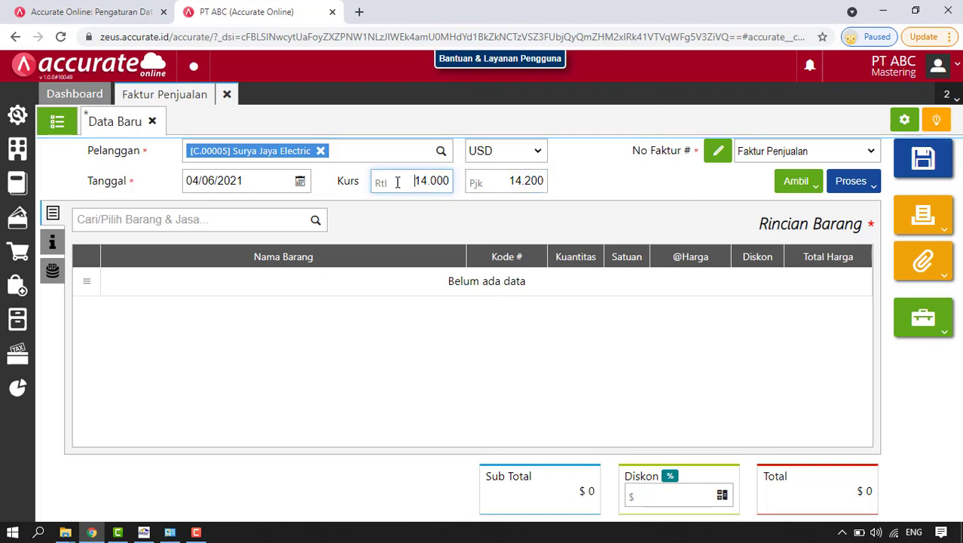
left_click_drag(401, 181, 471, 185)
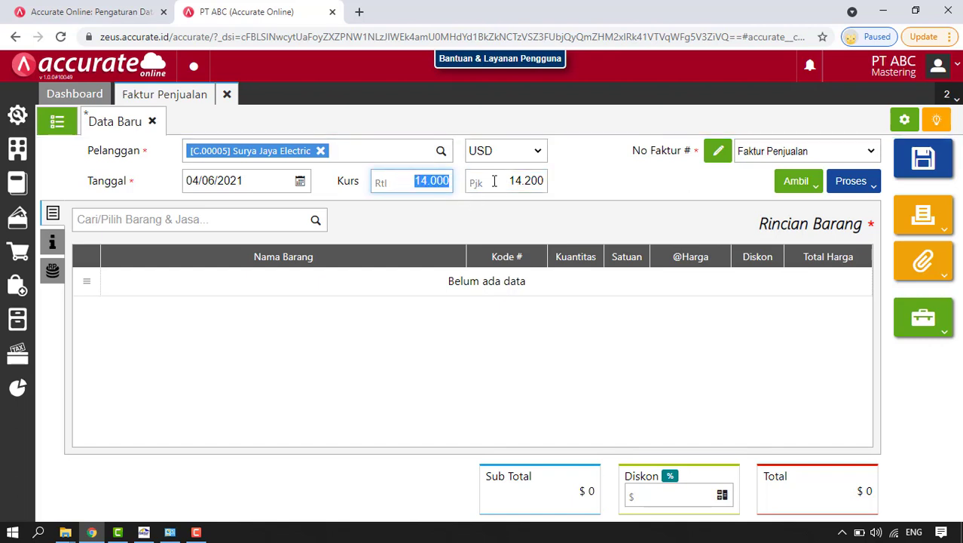
left_click_drag(495, 181, 581, 188)
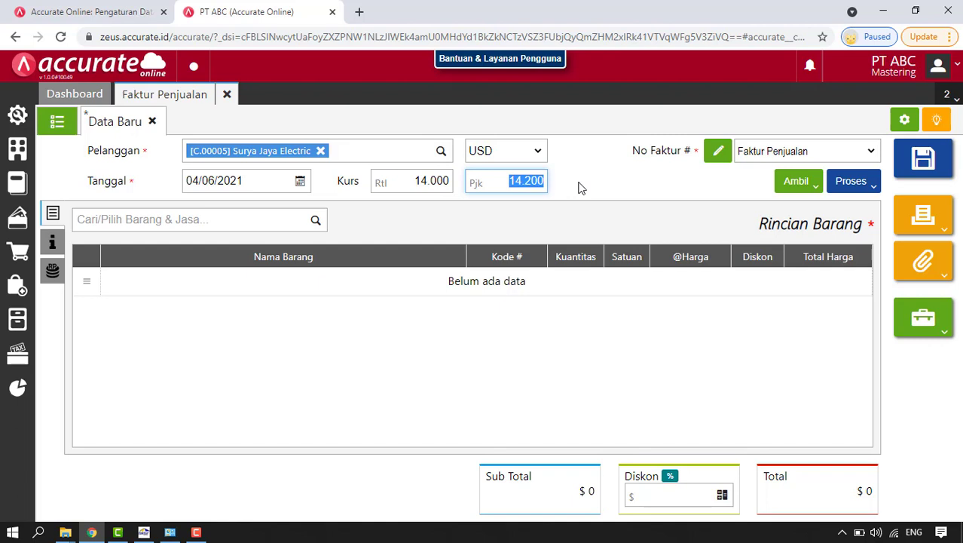
- Add the item Motorolla C330 to the invoice with quantity 1 PCS at a price of $100
left_click(315, 219)
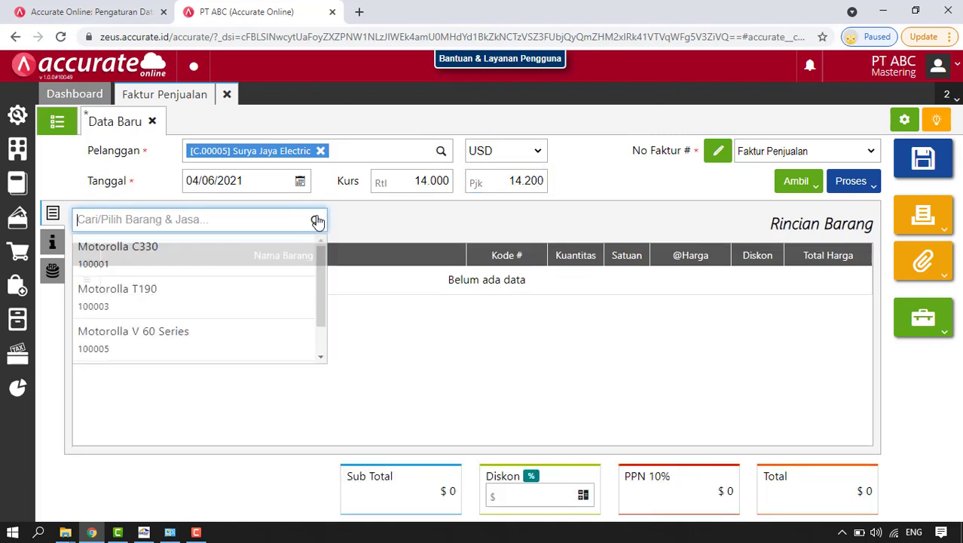
left_click(199, 254)
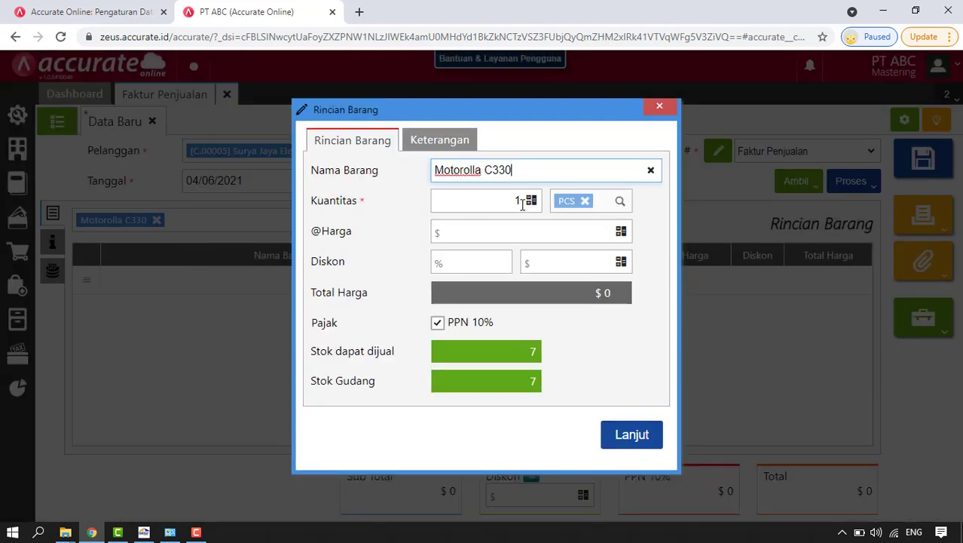
left_click(528, 229)
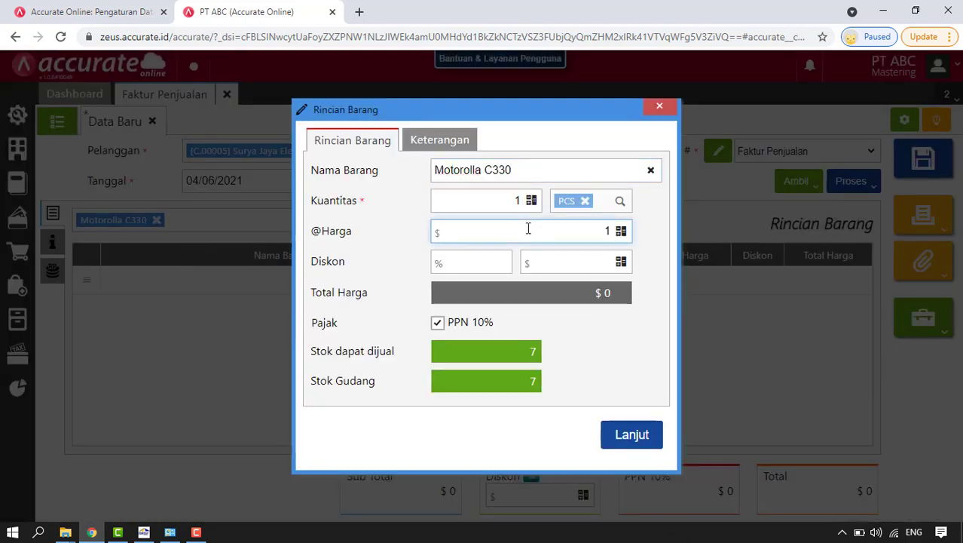
left_click(648, 438)
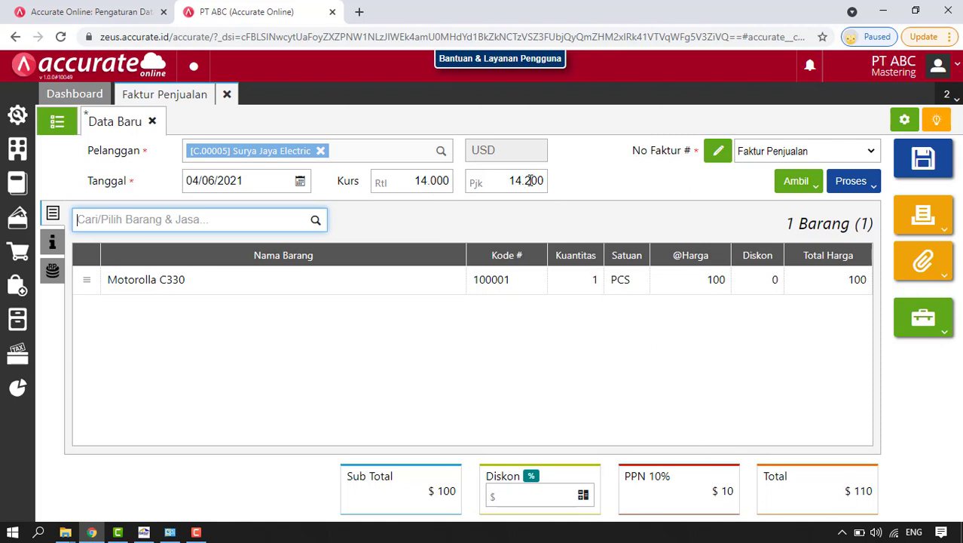
- Set the Tgl Pengiriman to 04/06/2021 in Info lainnya, review the tax details, and save the invoice
left_click(52, 241)
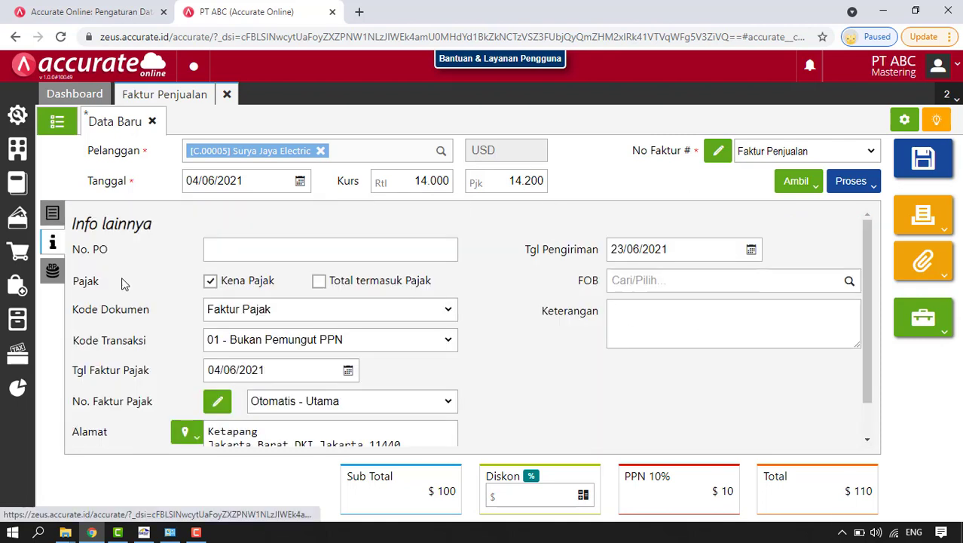
left_click(750, 254)
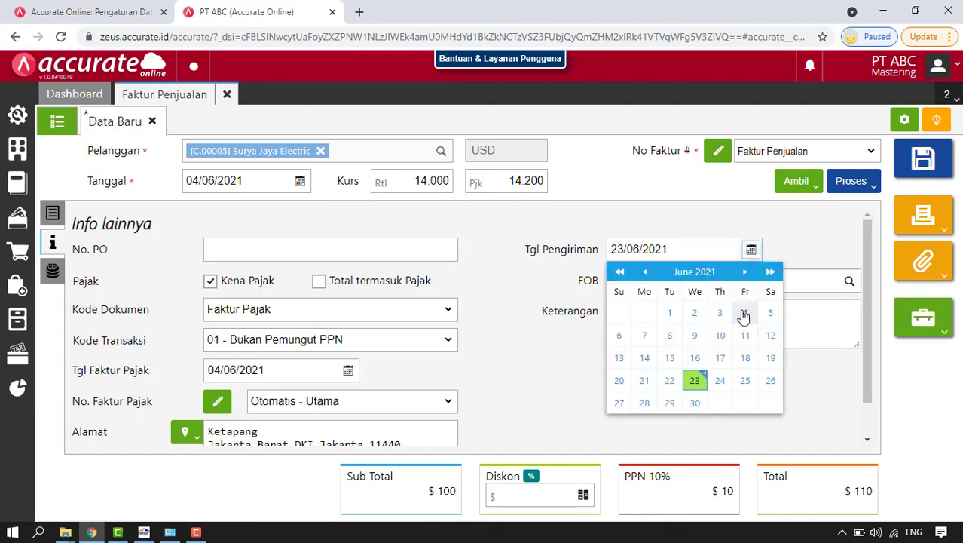
left_click(743, 312)
scroll(287, 350, "down", 1)
left_click(52, 213)
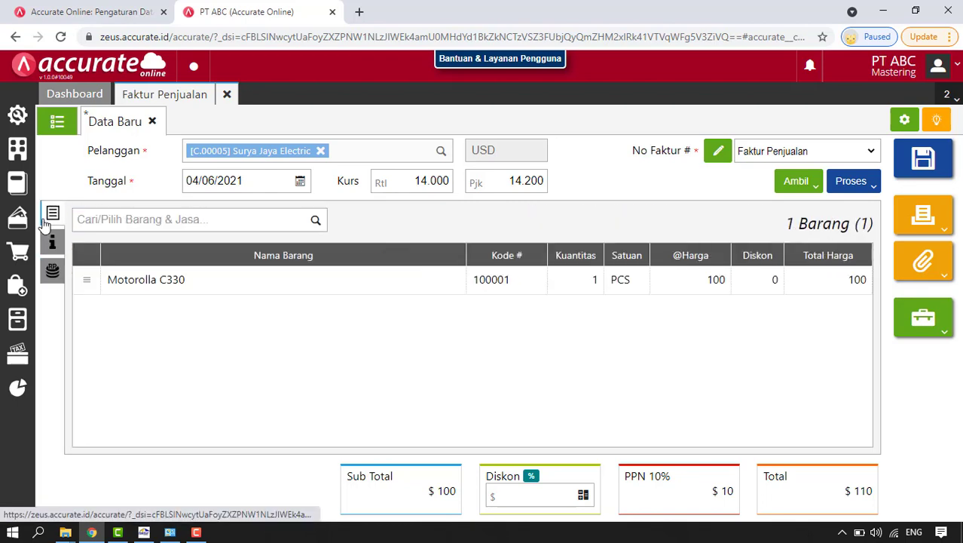
left_click(925, 160)
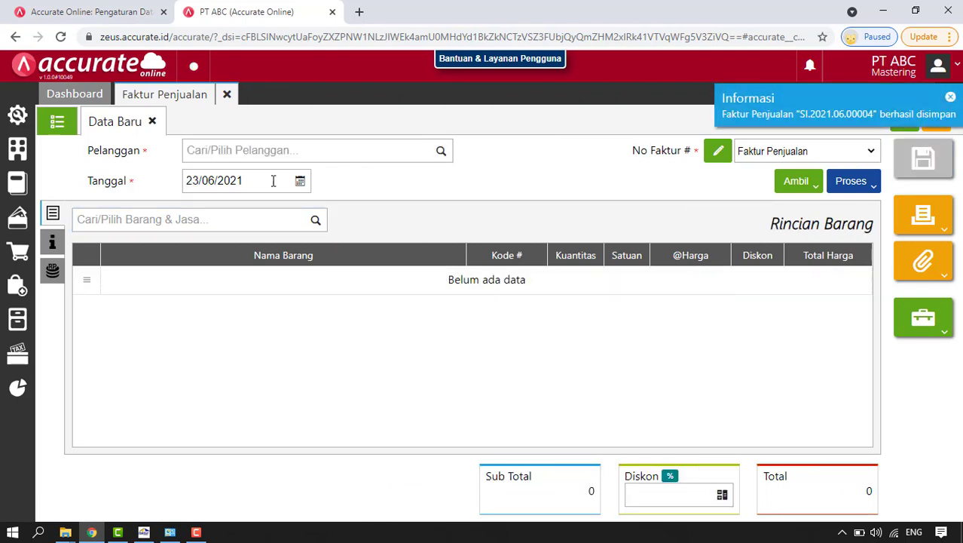
- Open the saved Surya Jaya Electric invoice, compare its Rincian Jurnal with the two Kurs rates, and close Faktur Penjualan
left_click(56, 127)
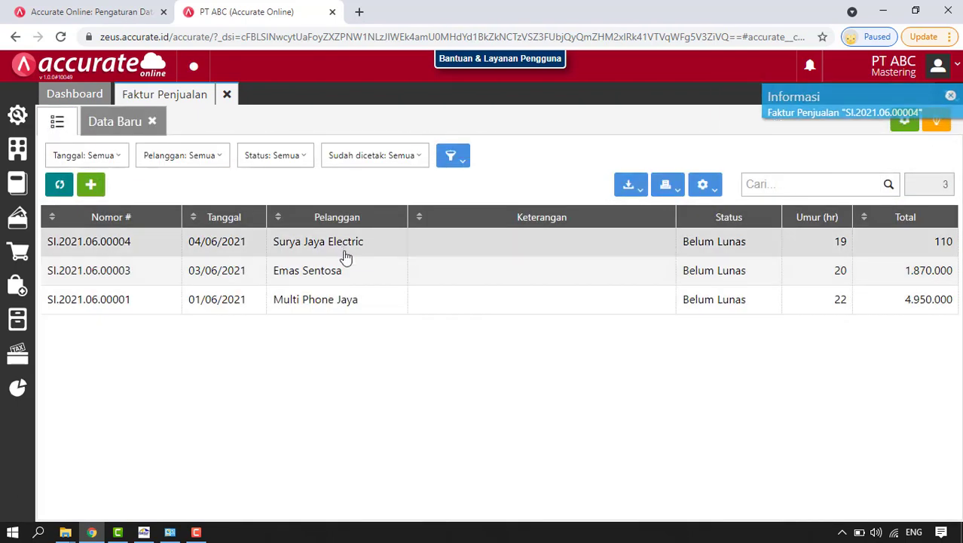
left_click(344, 254)
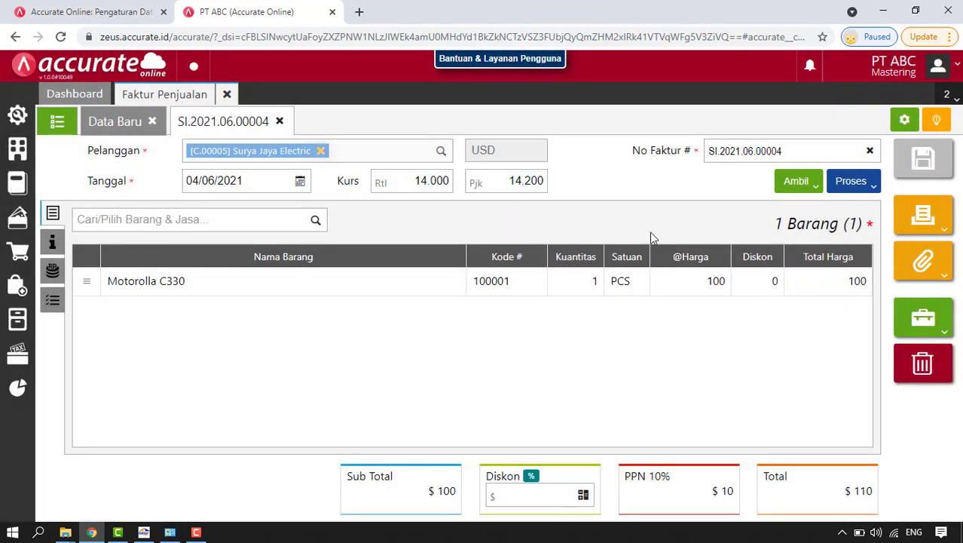
left_click(938, 332)
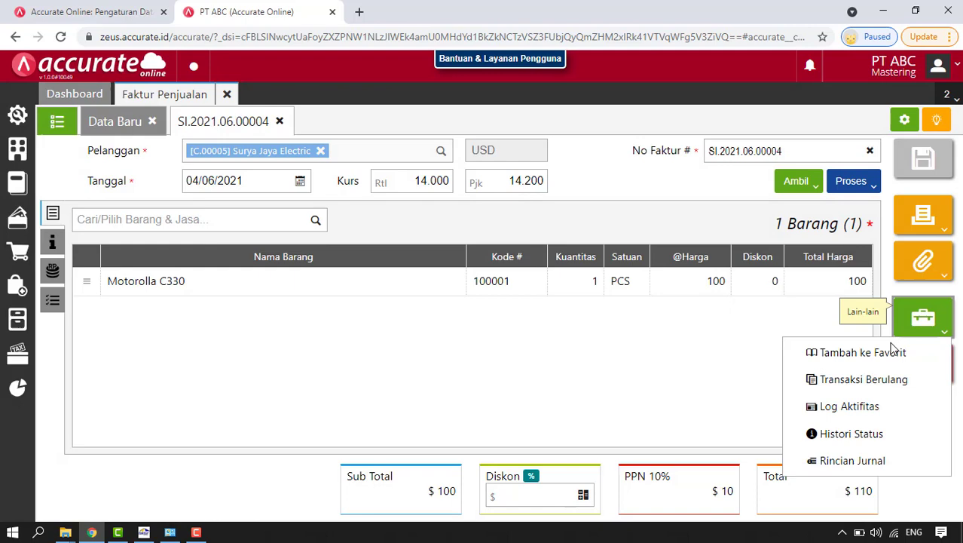
left_click(848, 463)
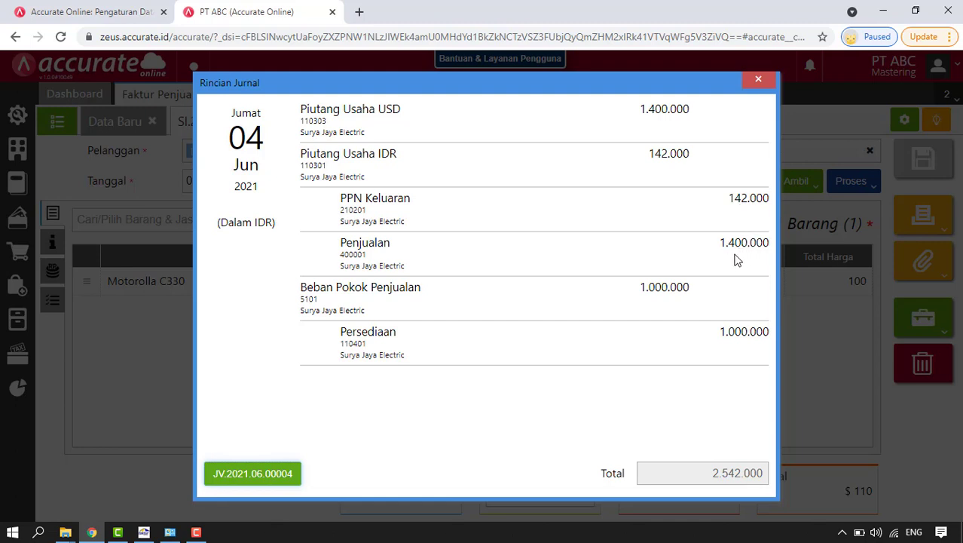
left_click(758, 79)
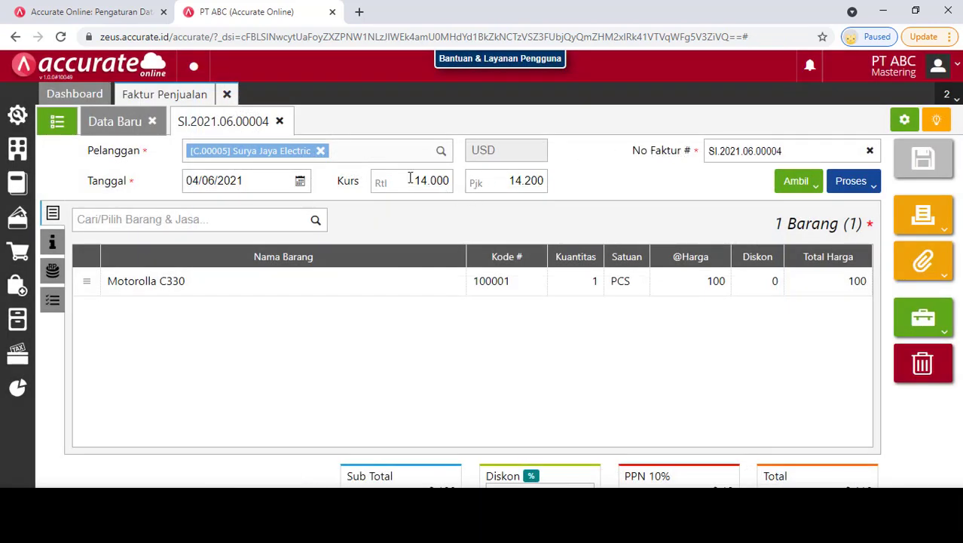
left_click_drag(413, 181, 462, 184)
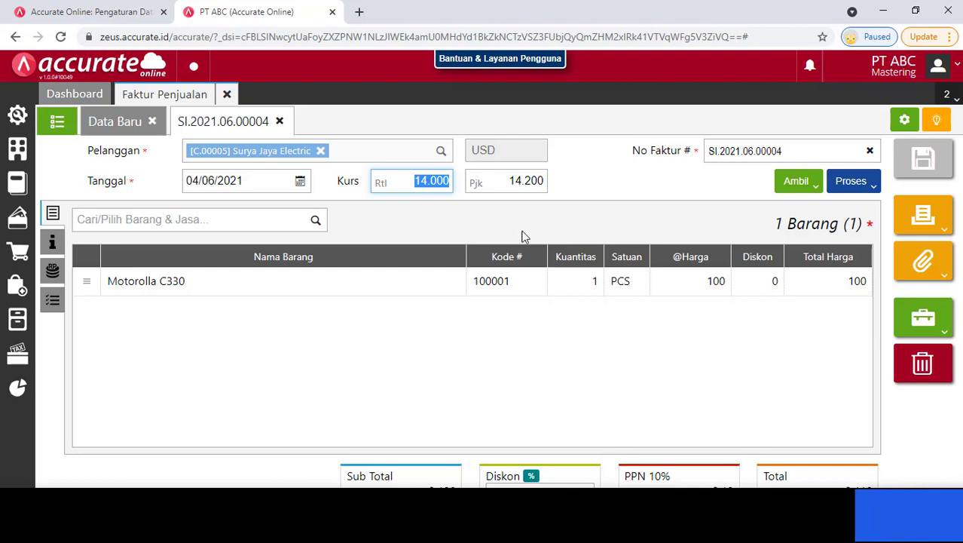
left_click_drag(499, 182, 552, 181)
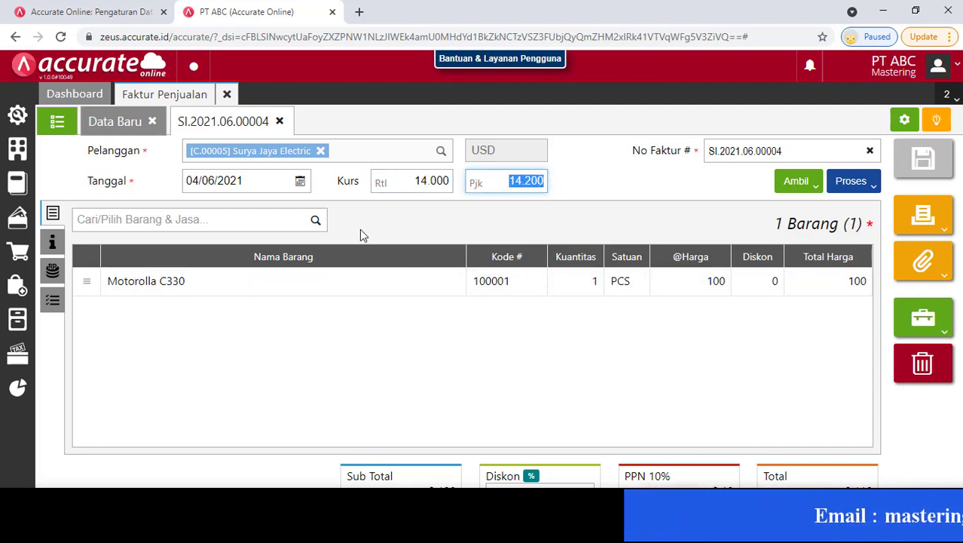
left_click(227, 94)
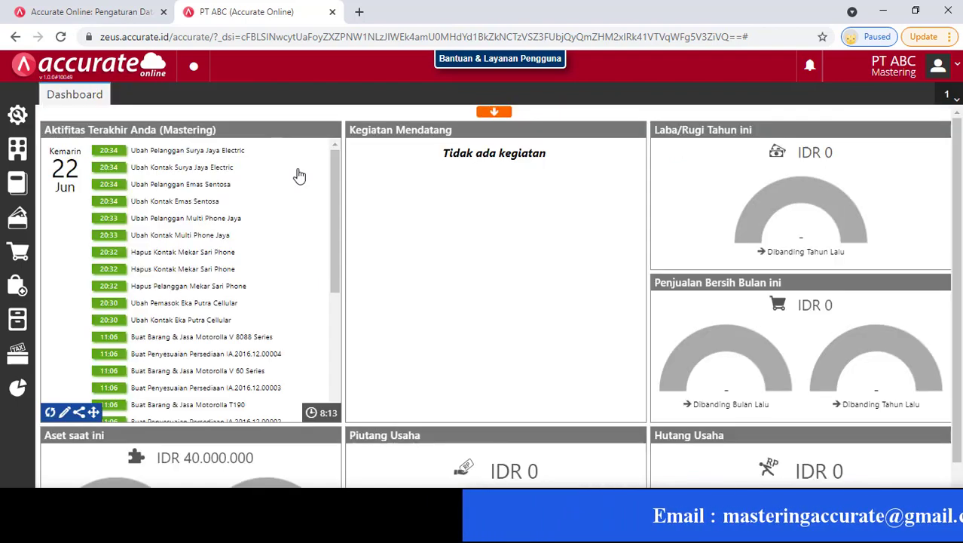
- Start a new Retur Penjualan for customer Multi Phone Jaya with the Tanggal set to 05/06/2021
left_click(21, 255)
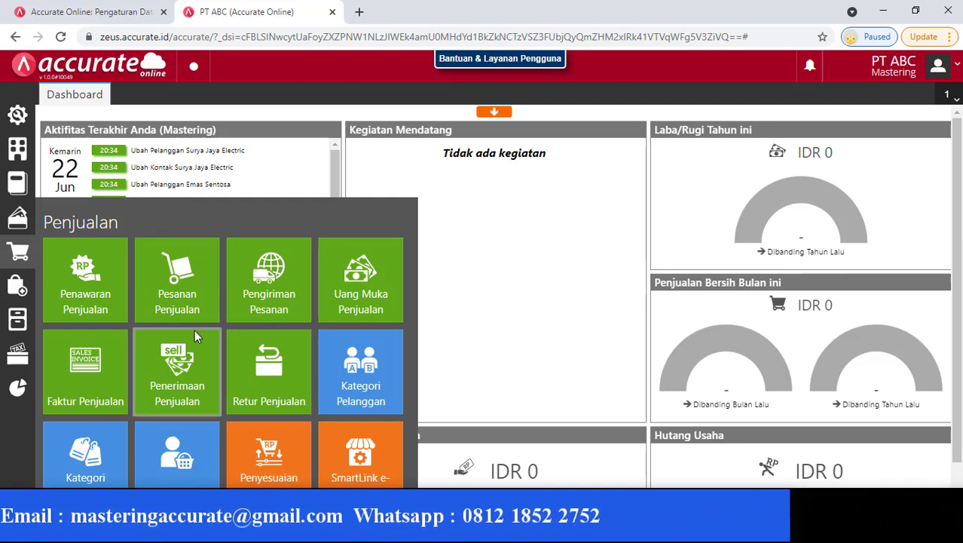
left_click(272, 383)
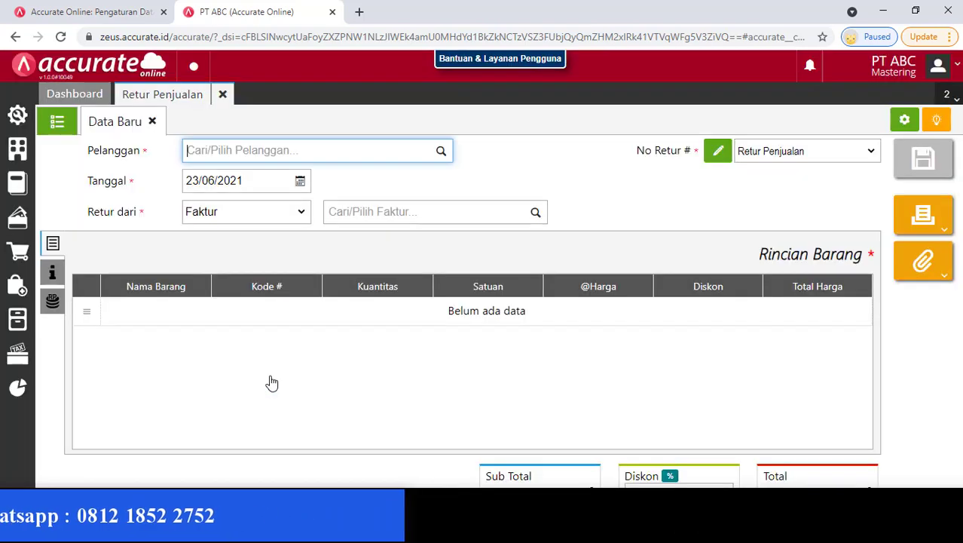
left_click(442, 152)
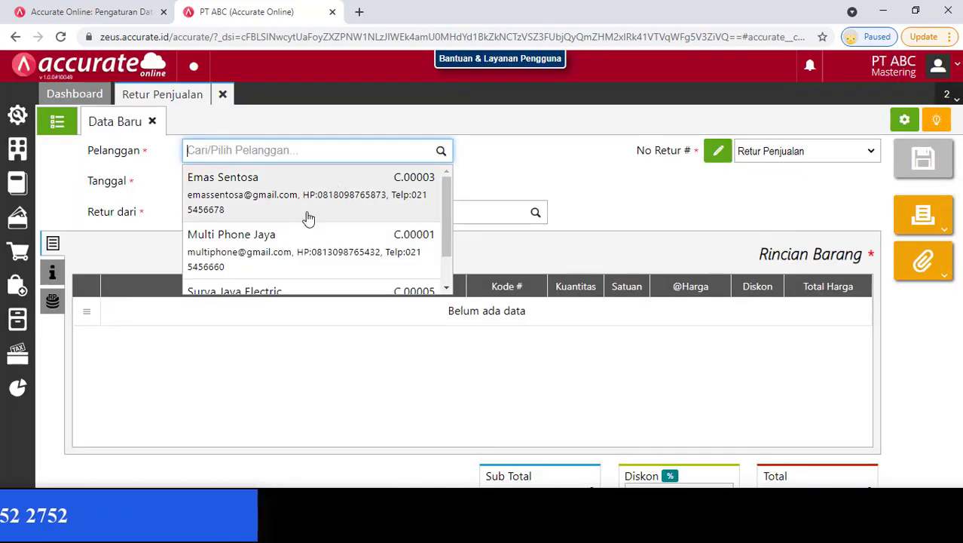
left_click(294, 245)
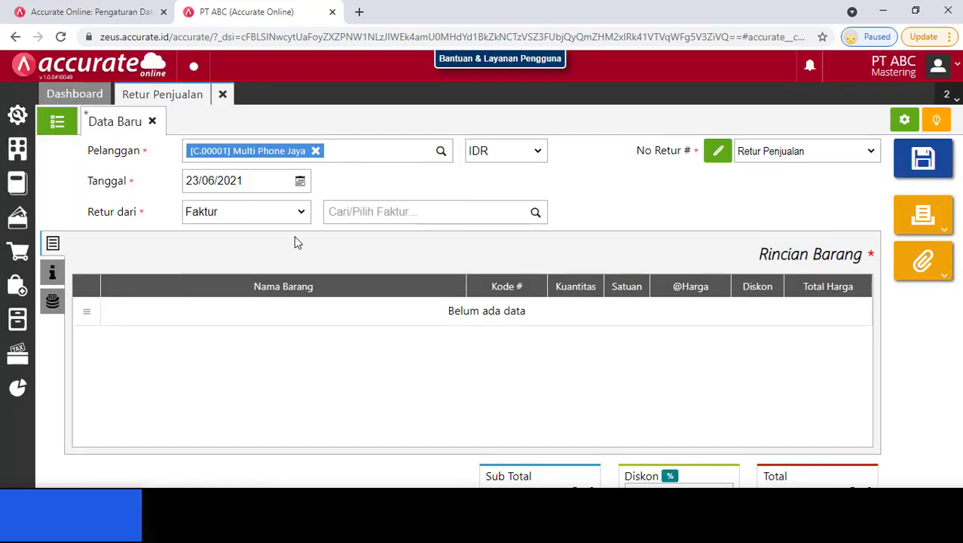
left_click(300, 181)
left_click(344, 245)
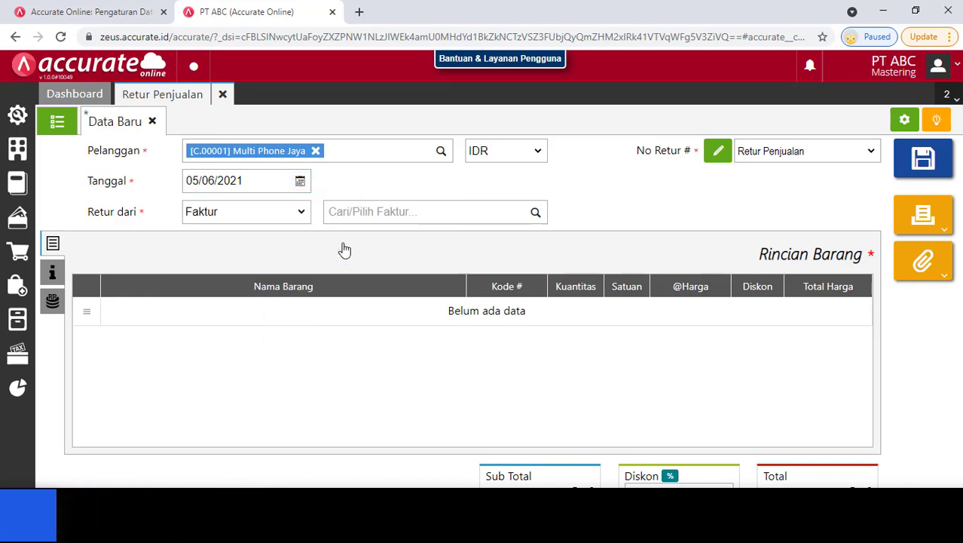
- Select the customer's Faktur dated 01/06/2021 as the return source and bring its Motorolla C330 item into the return
left_click(533, 212)
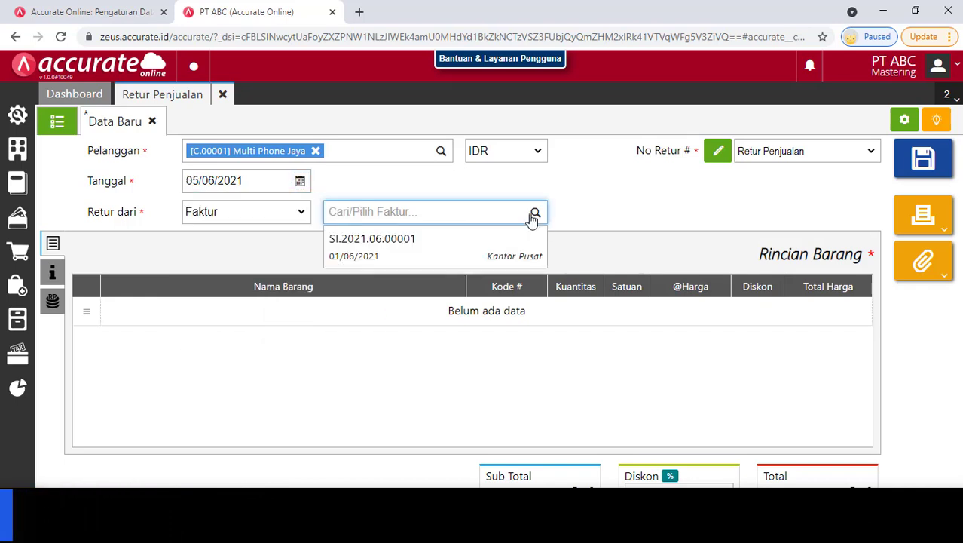
left_click(365, 256)
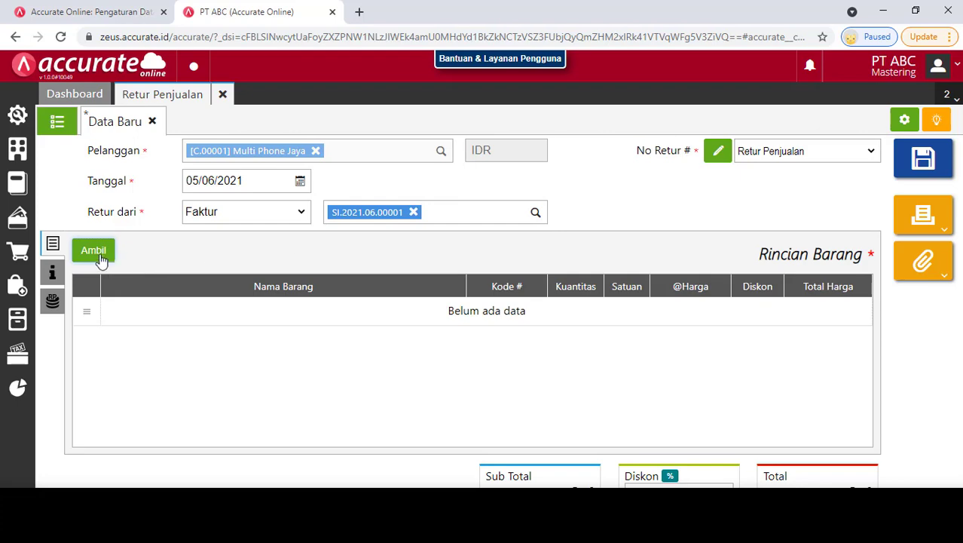
left_click(101, 257)
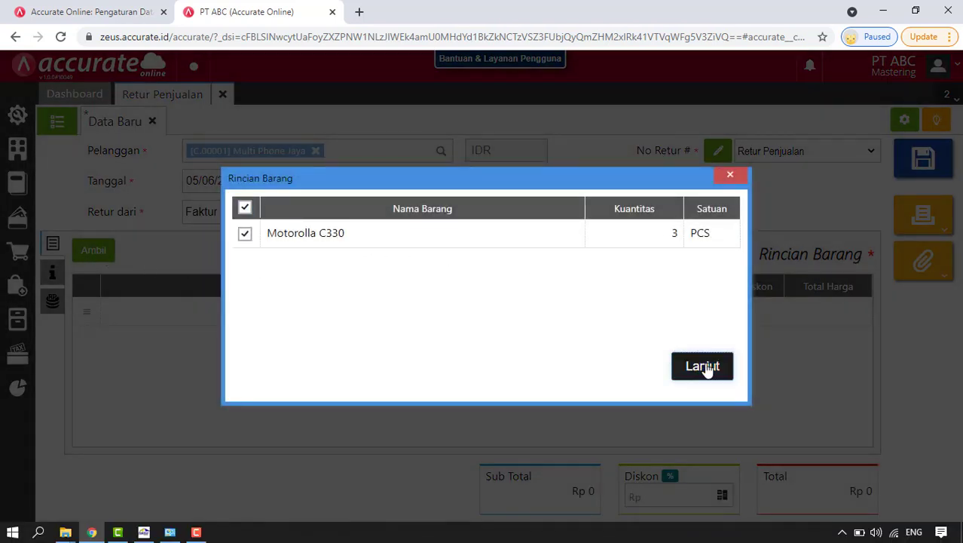
left_click(707, 368)
- Set the returned Kuantitas of Motorolla C330 to 1 PCS
left_click(404, 317)
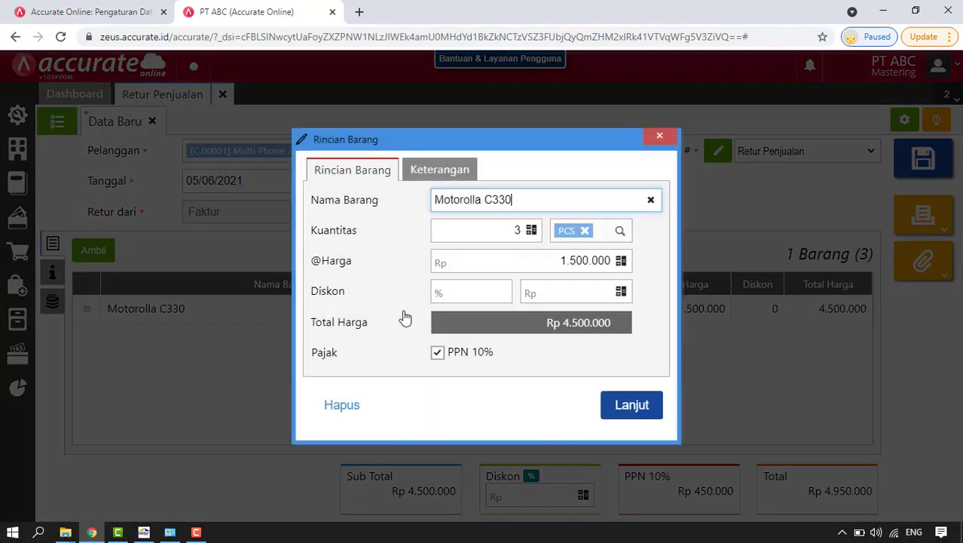
left_click(496, 234)
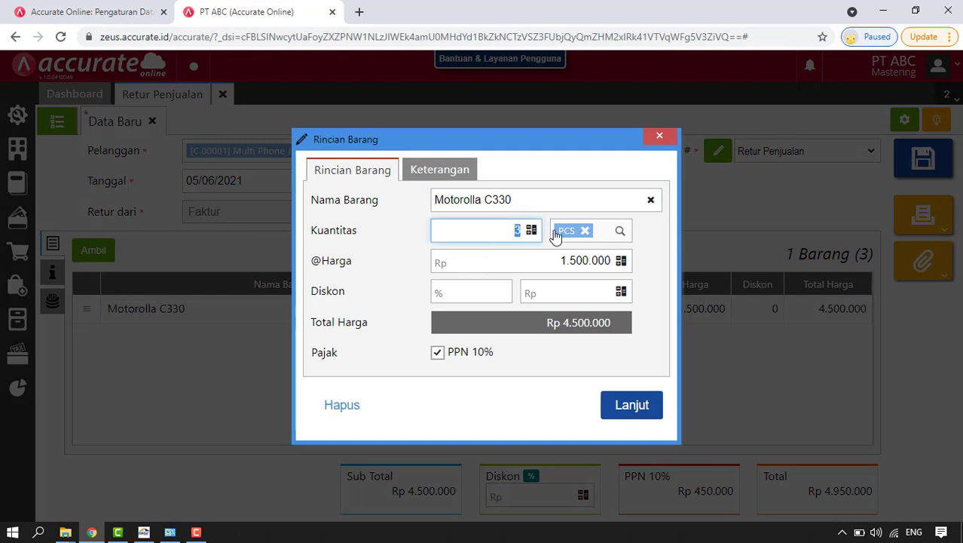
type("1")
left_click(626, 411)
- Review the tax details and No Dokumen Retur in Info lainnya, save the sales return, and close Retur Penjualan
left_click(54, 274)
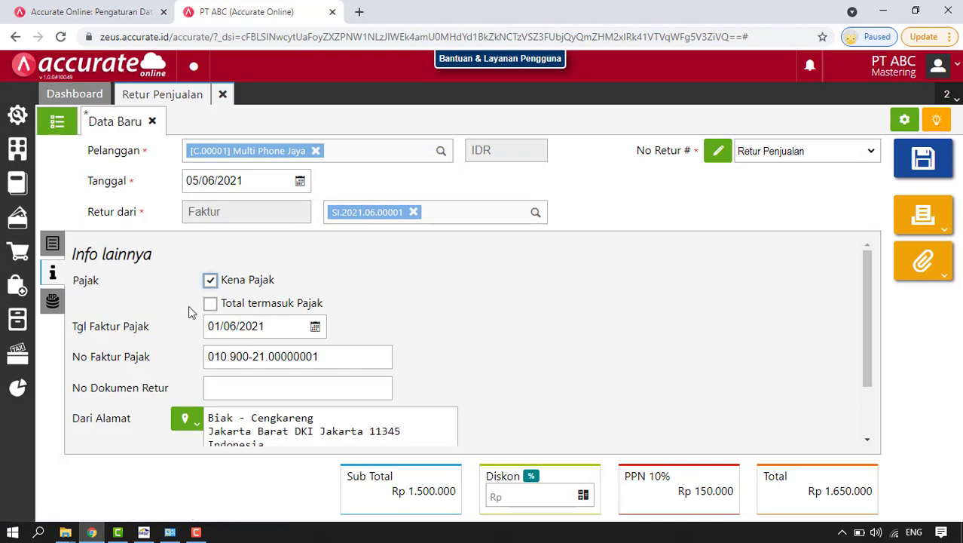
left_click(275, 390)
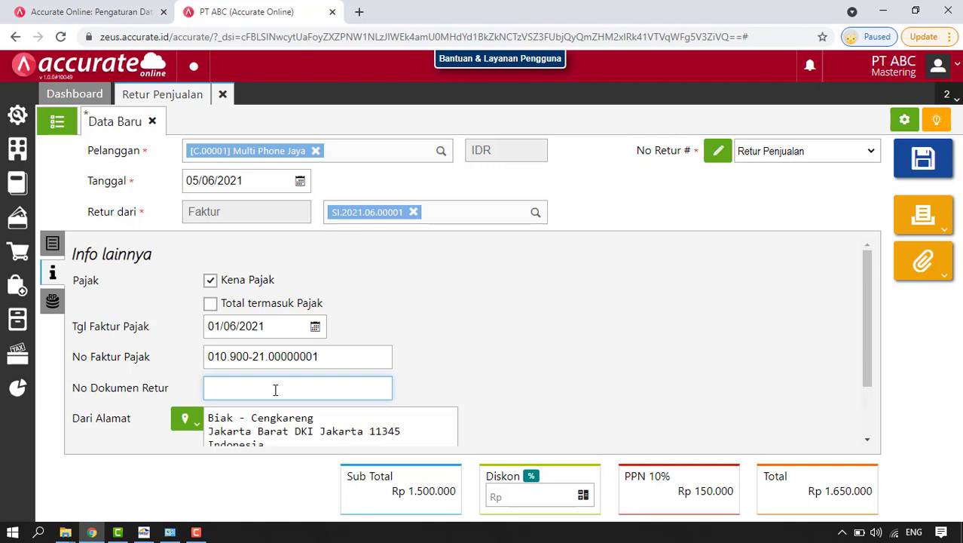
left_click(921, 160)
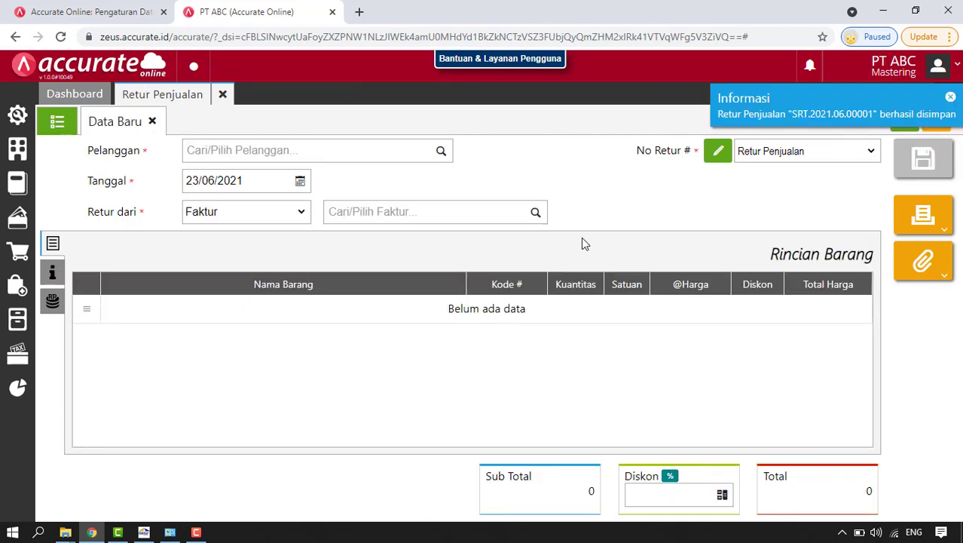
left_click(223, 95)
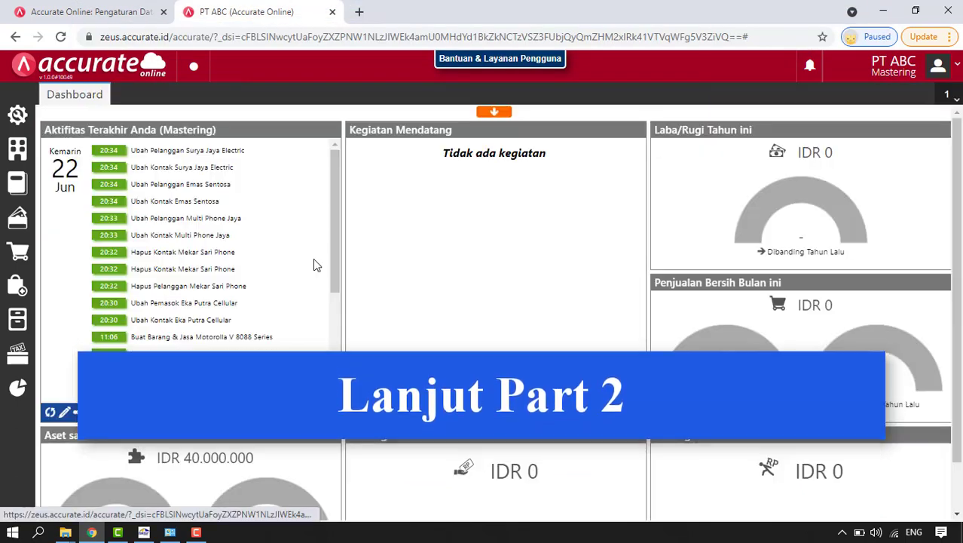